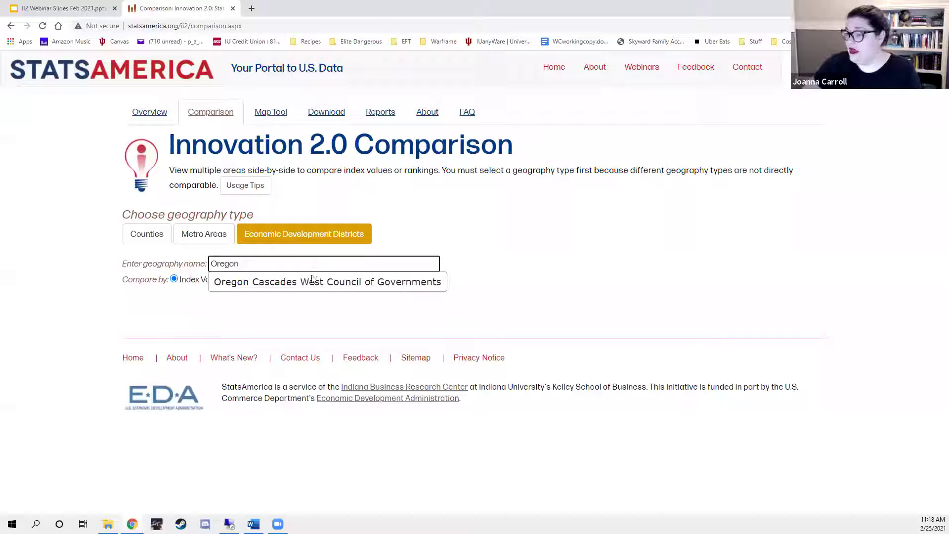
- Add Oregon Cascades West Council of Governments to the Economic Development District comparison
left_click(314, 282)
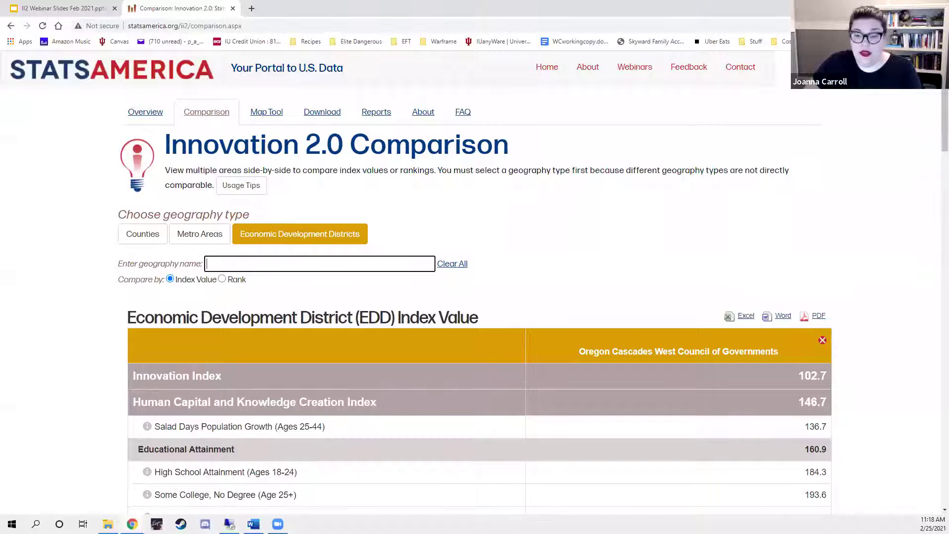
- Examine the Oregon Cascades West index values from Human Capital and Knowledge Creation through Economic Well Being
scroll(720, 387, "down", 2)
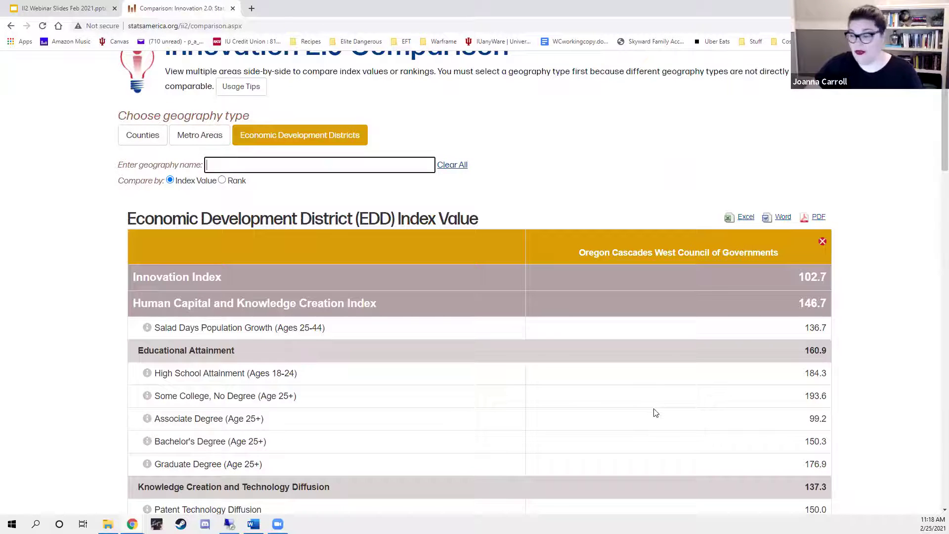
scroll(741, 413, "down", 5)
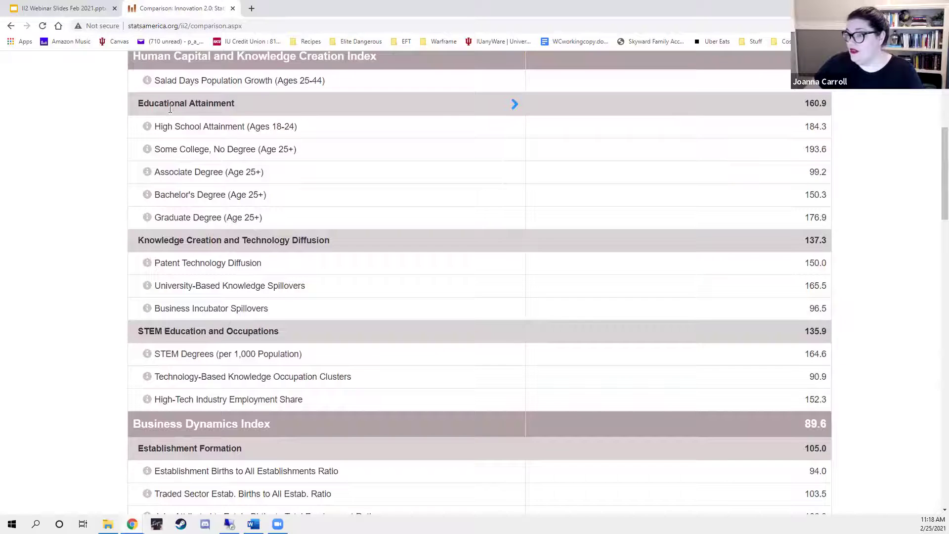
scroll(170, 108, "up", 1)
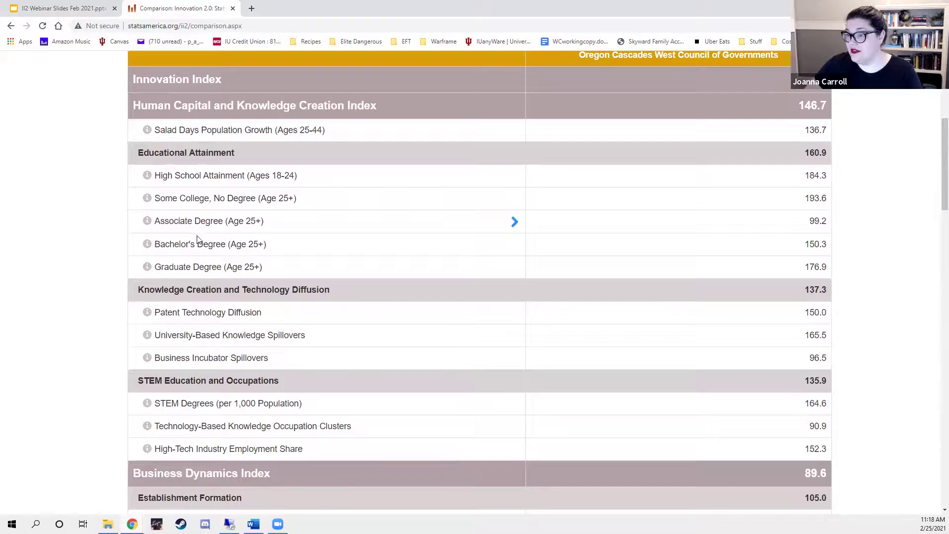
scroll(197, 274, "down", 1)
scroll(418, 325, "down", 10)
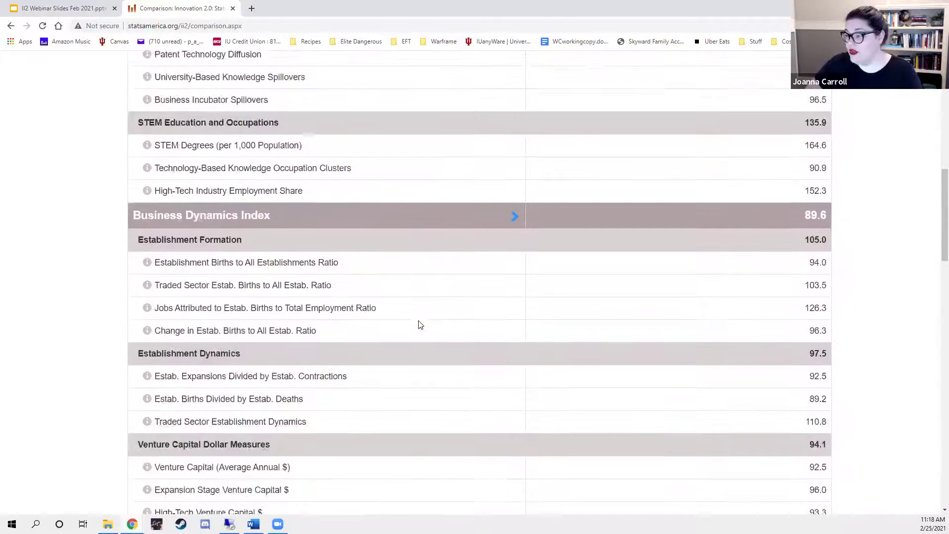
scroll(418, 325, "down", 7)
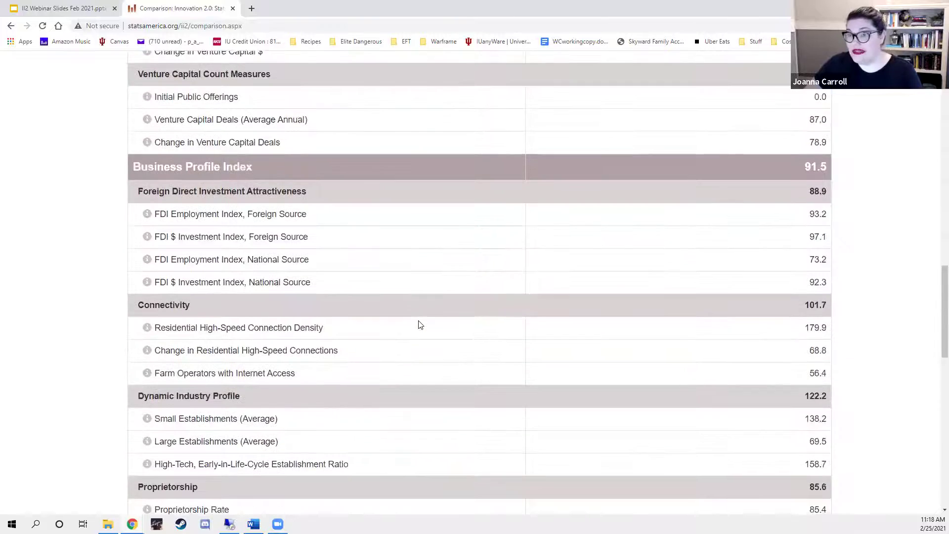
scroll(419, 325, "down", 8)
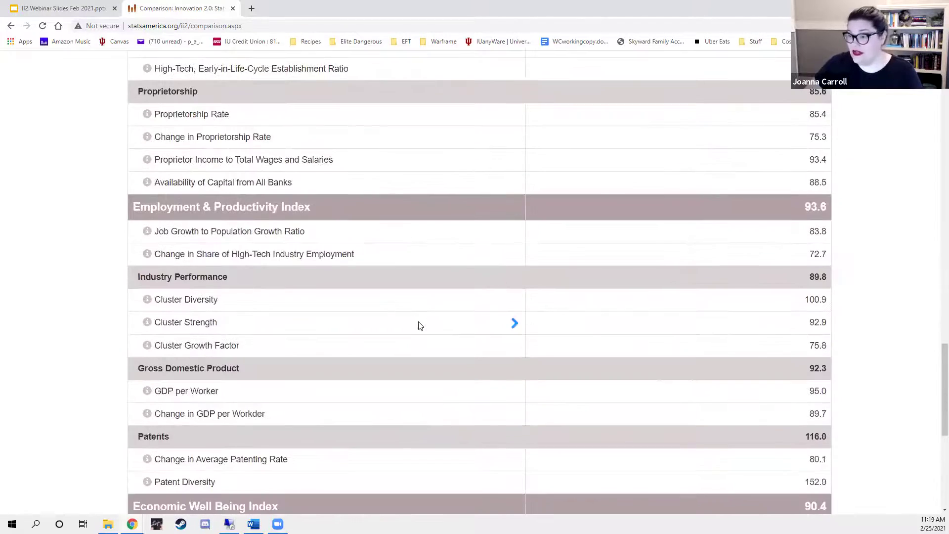
scroll(418, 325, "down", 3)
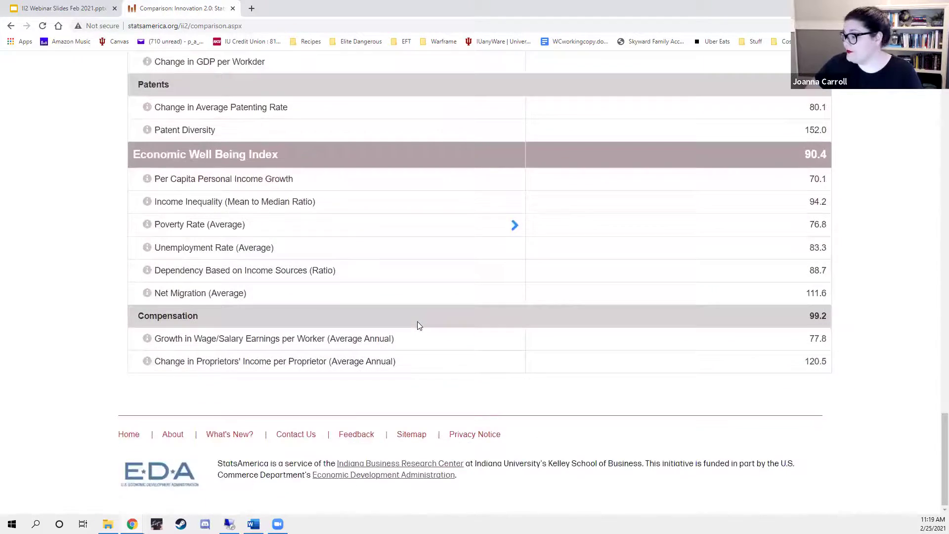
scroll(418, 322, "up", 7)
scroll(420, 327, "up", 16)
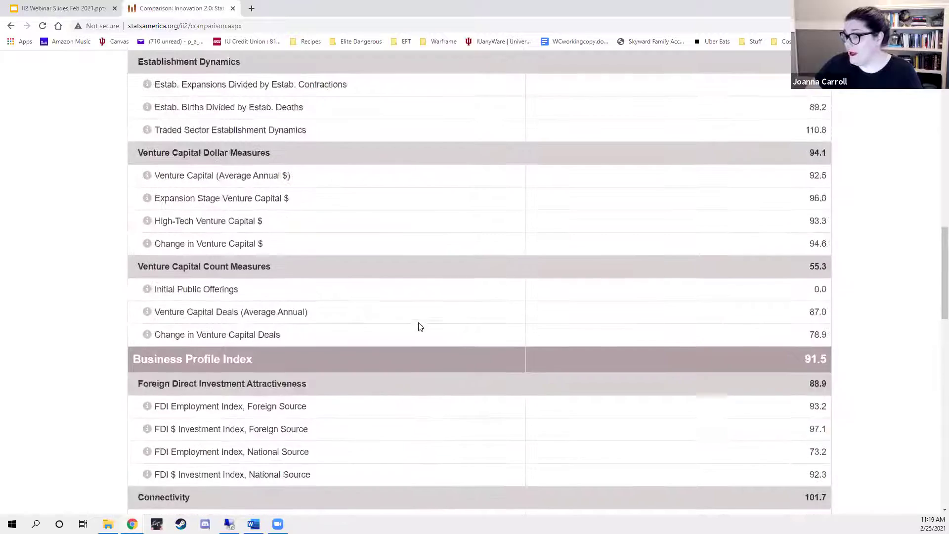
scroll(418, 323, "up", 7)
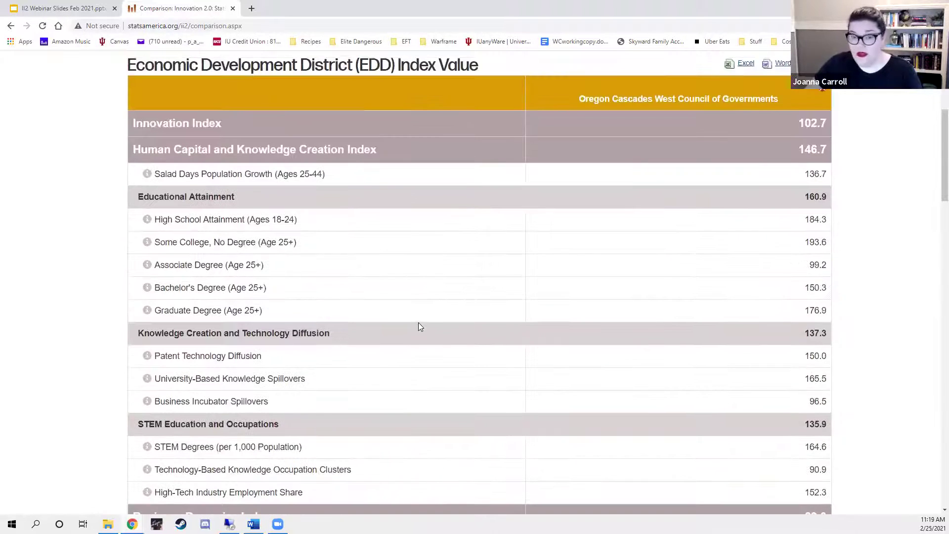
- Add Columbia-Pacific Economic Development District and CCD Business Development Corporation to the comparison table
scroll(418, 326, "up", 2)
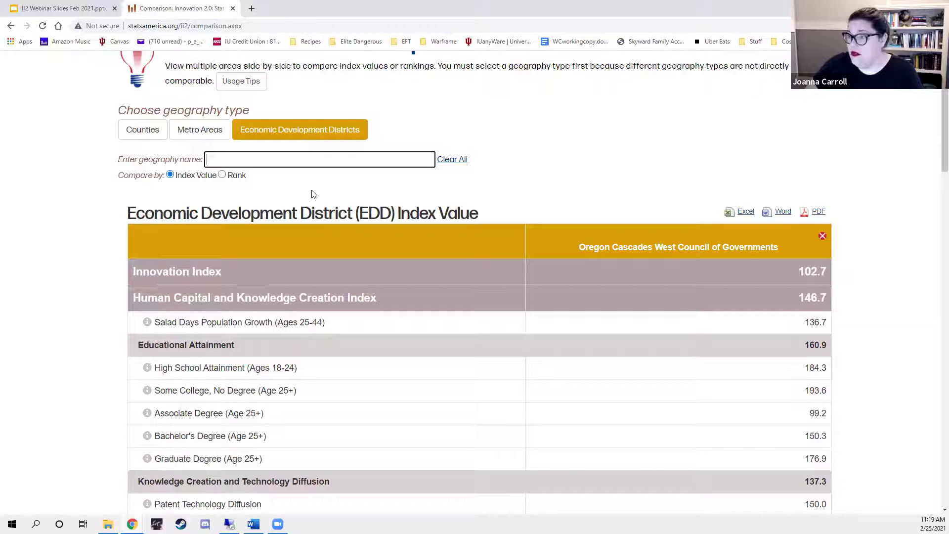
type("Col")
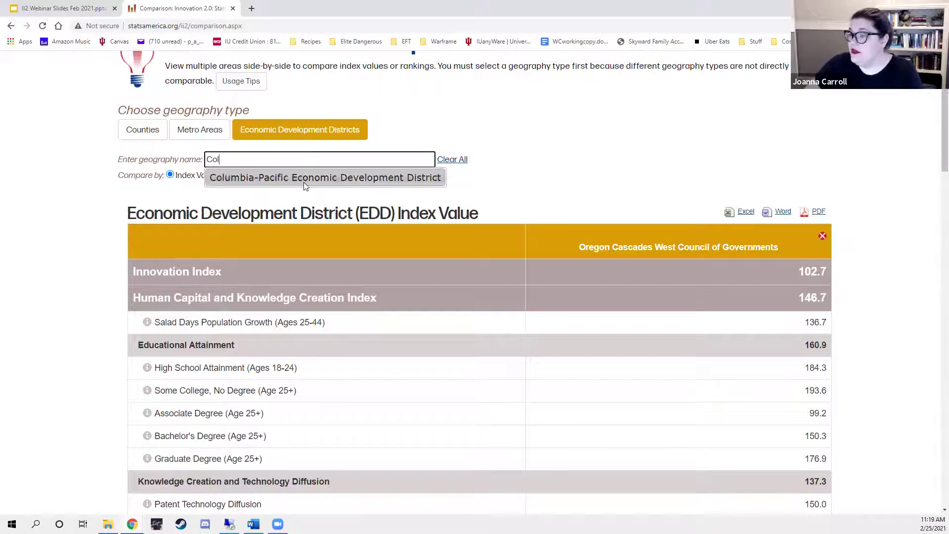
left_click(303, 184)
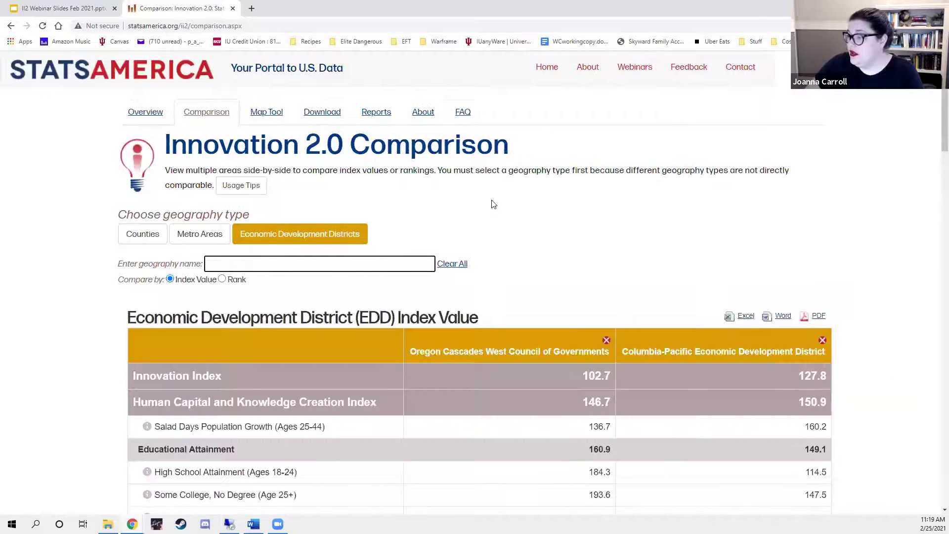
scroll(544, 217, "down", 2)
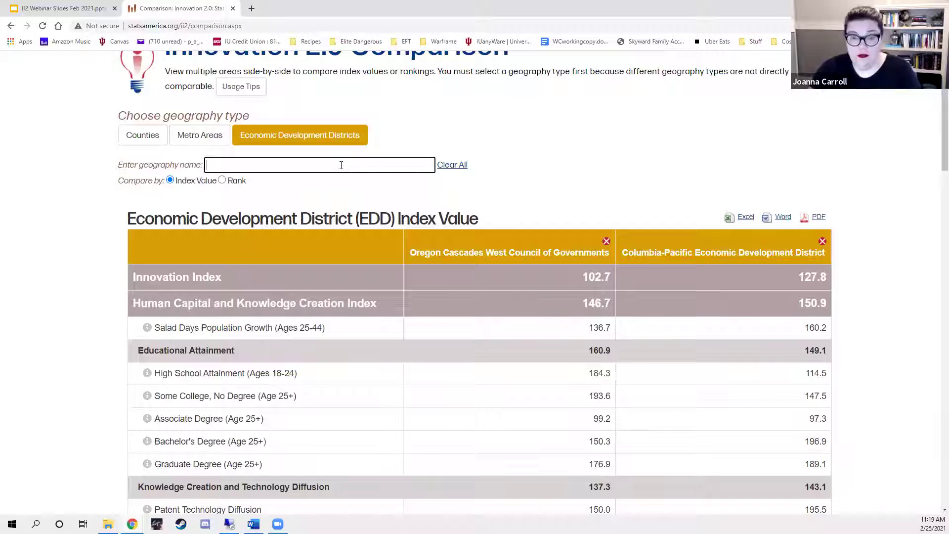
type("CCD")
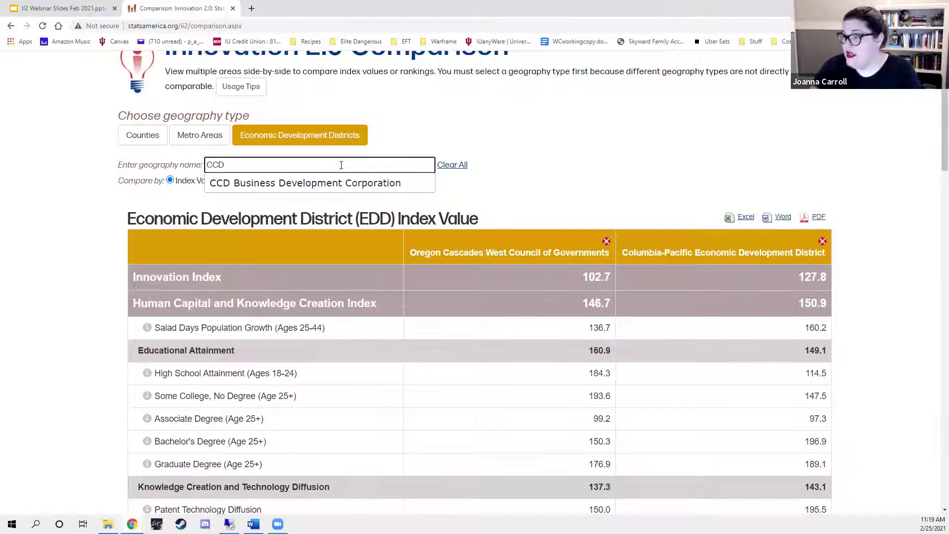
left_click(347, 183)
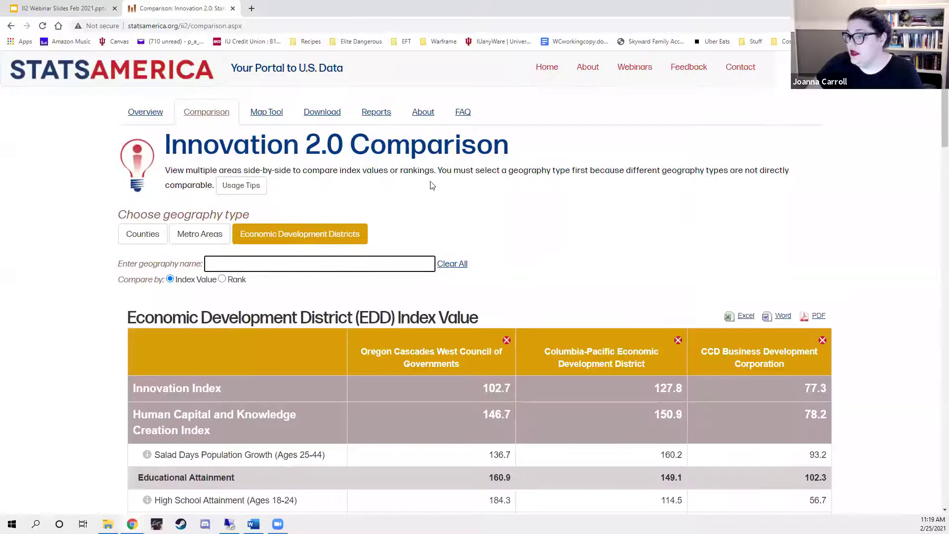
- Find districts whose name starts with "Greater" and add Greater Nashville Regional Council to the comparison
scroll(452, 184, "down", 2)
scroll(452, 183, "down", 2)
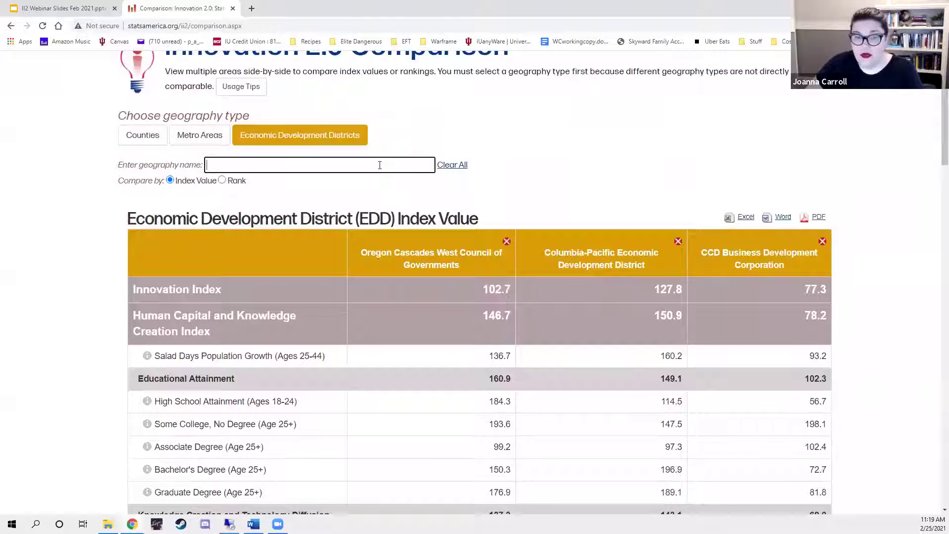
type("N")
key("BackSpace")
type("Greater")
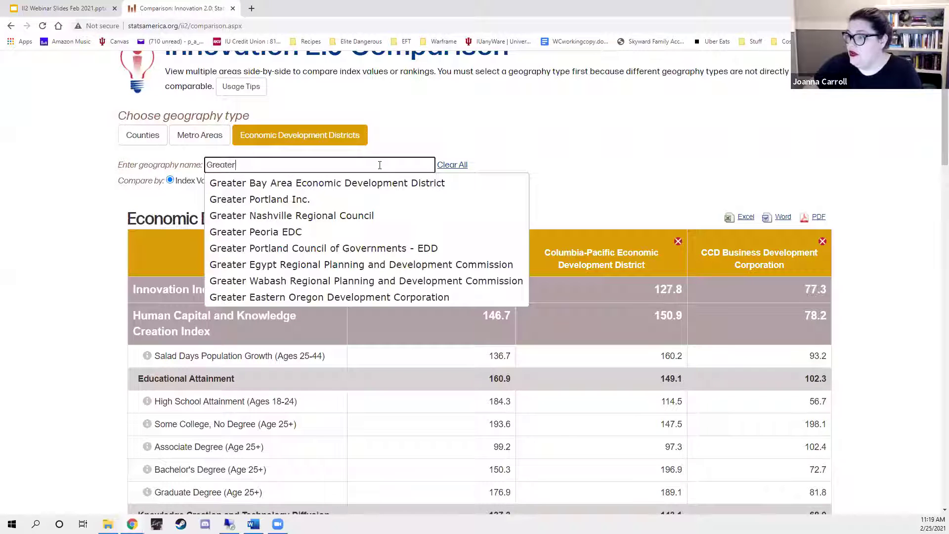
left_click(367, 217)
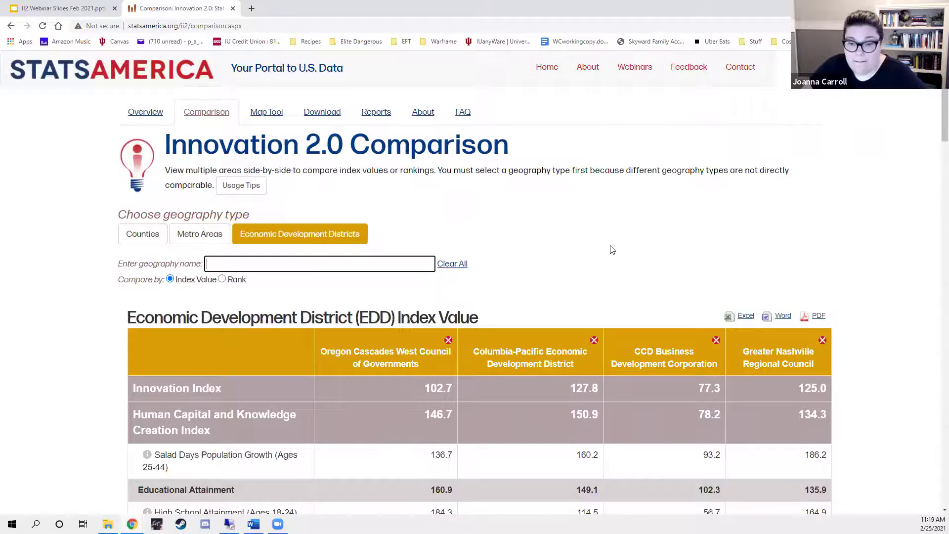
- Compare the four districts on the Human Capital and Knowledge Creation measures and the Business Dynamics measures
scroll(612, 249, "down", 2)
scroll(612, 243, "down", 1)
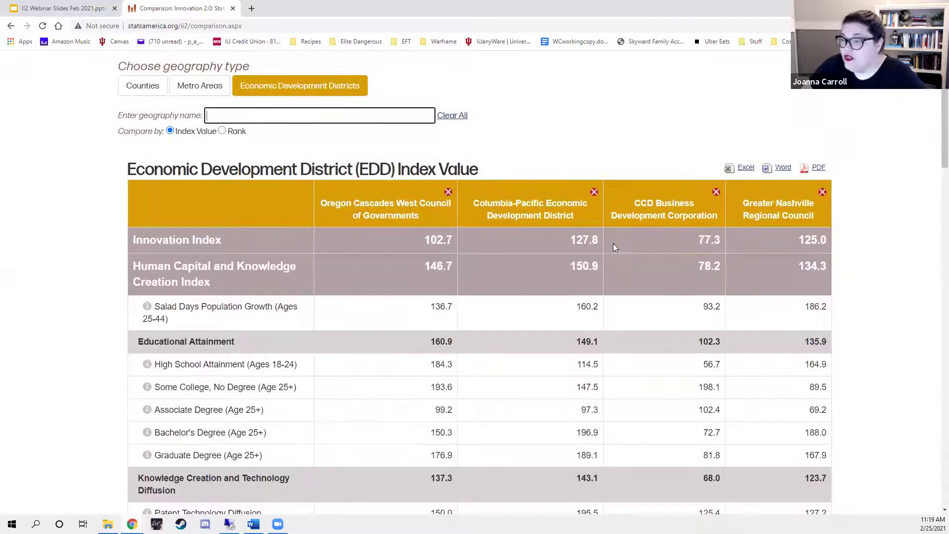
scroll(874, 238, "down", 1)
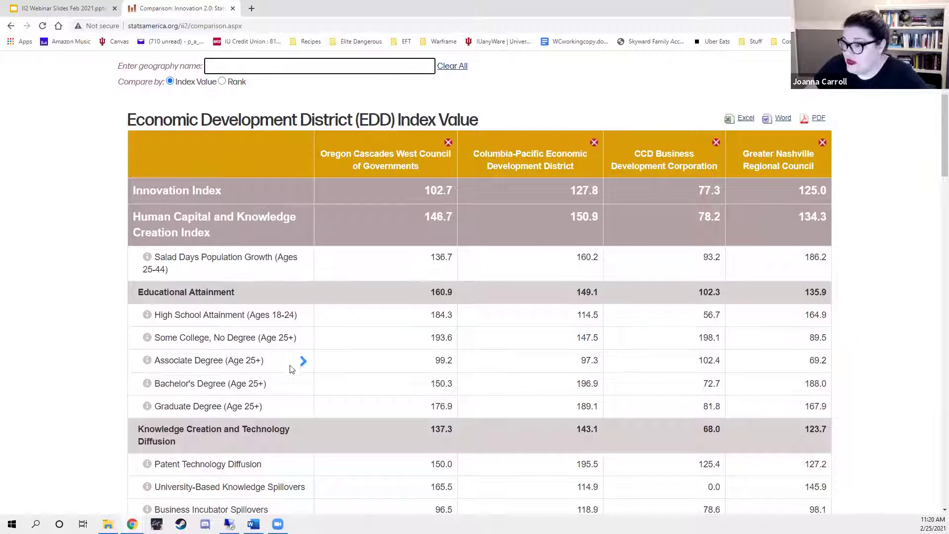
left_click(304, 316)
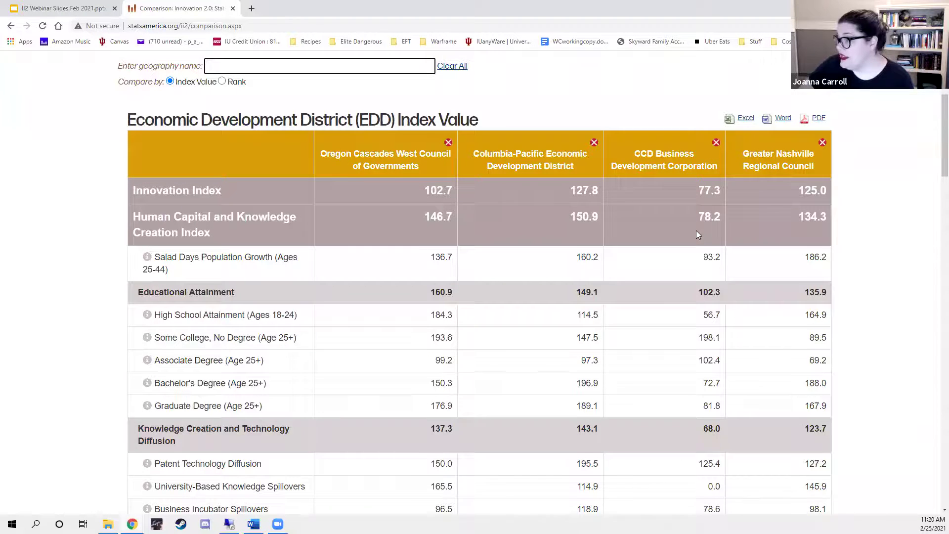
scroll(696, 231, "down", 2)
scroll(696, 230, "down", 3)
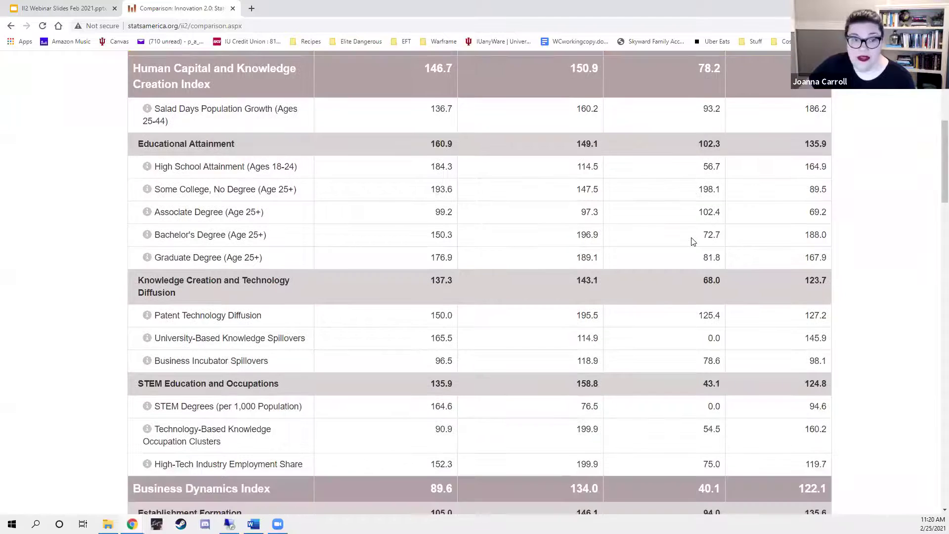
scroll(662, 380, "down", 1)
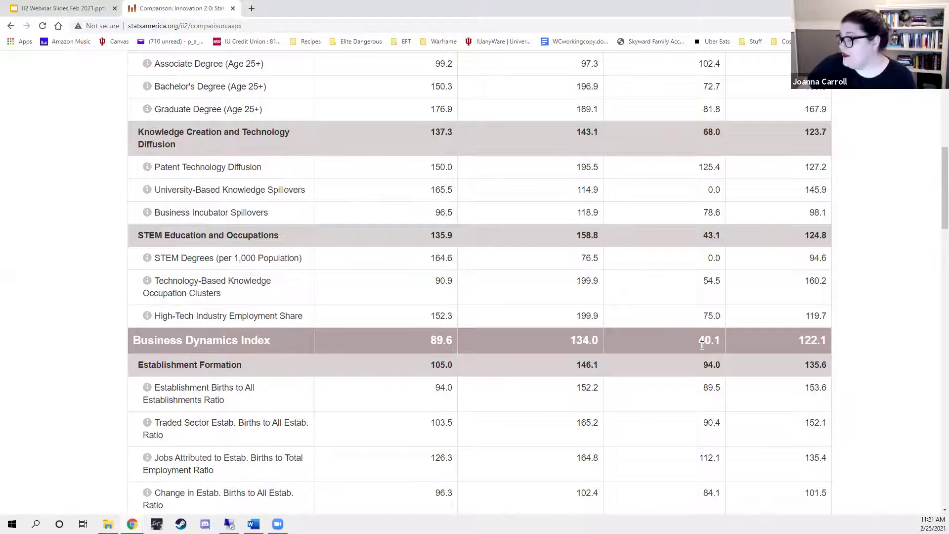
scroll(702, 345, "down", 5)
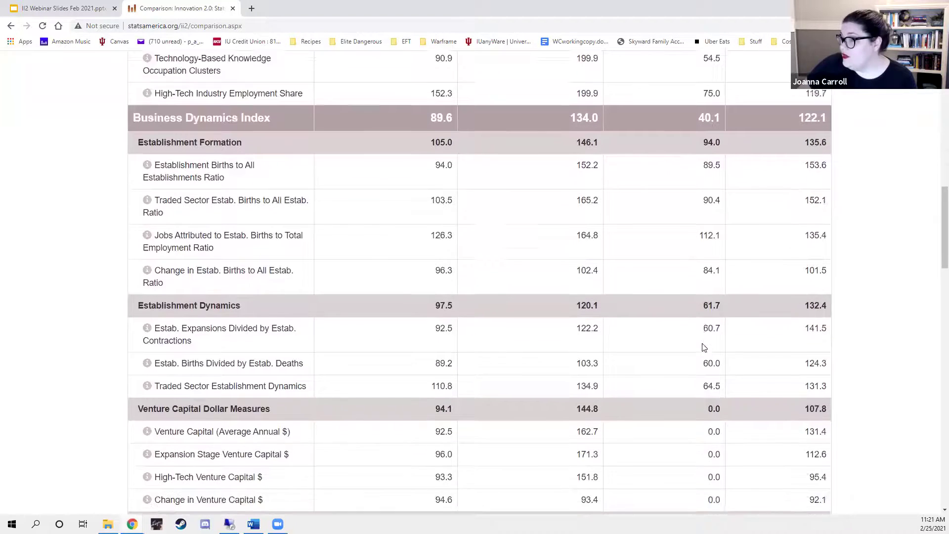
- Read the definition, rationale and source of the Estab. Expansions Divided by Estab. Contractions measure, and collapse the explanation again
scroll(705, 346, "down", 1)
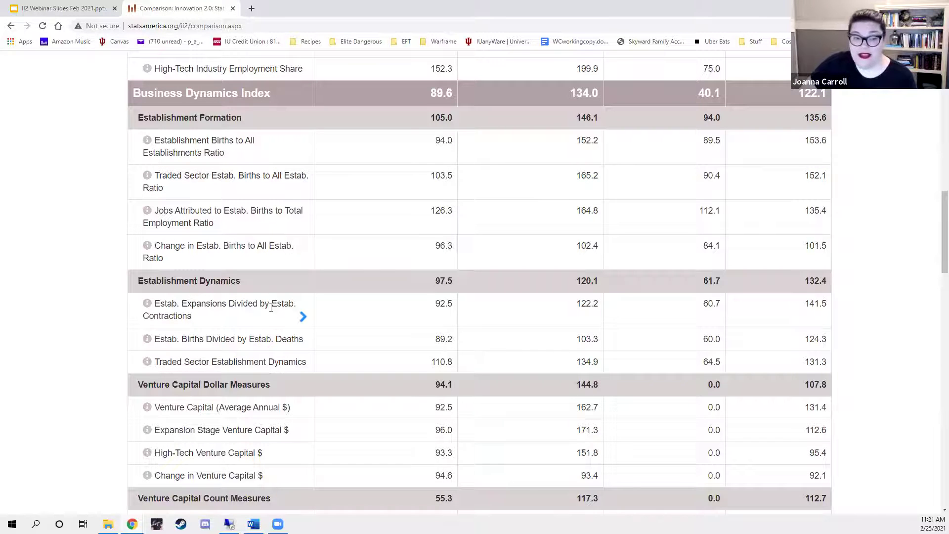
left_click(147, 303)
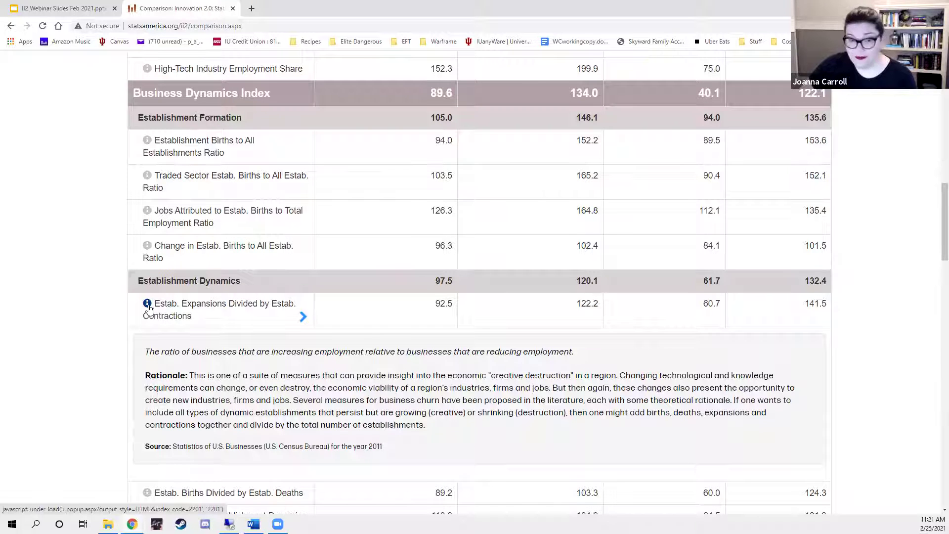
scroll(202, 324, "down", 2)
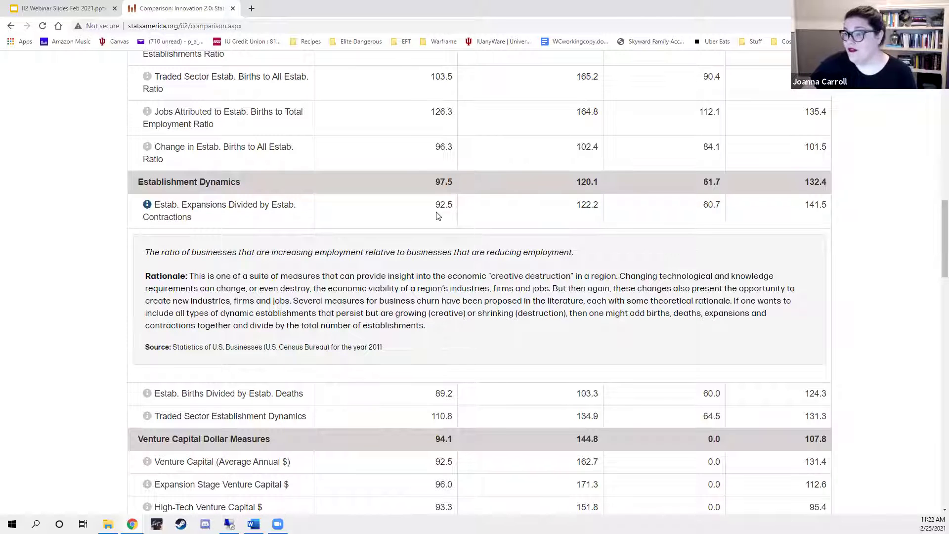
left_click(147, 205)
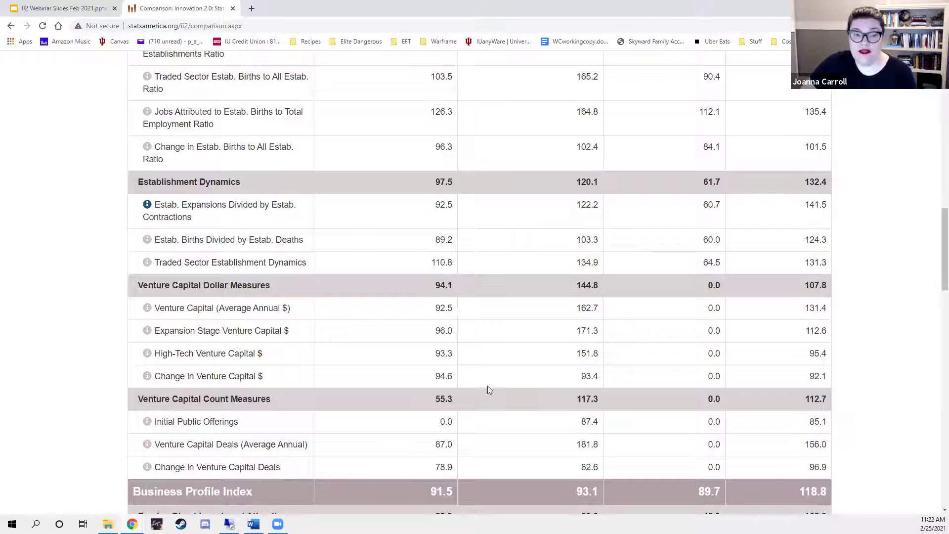
- Compare the four districts on the venture capital measures and the Business Profile Index, including connectivity and industry profile
scroll(613, 400, "down", 1)
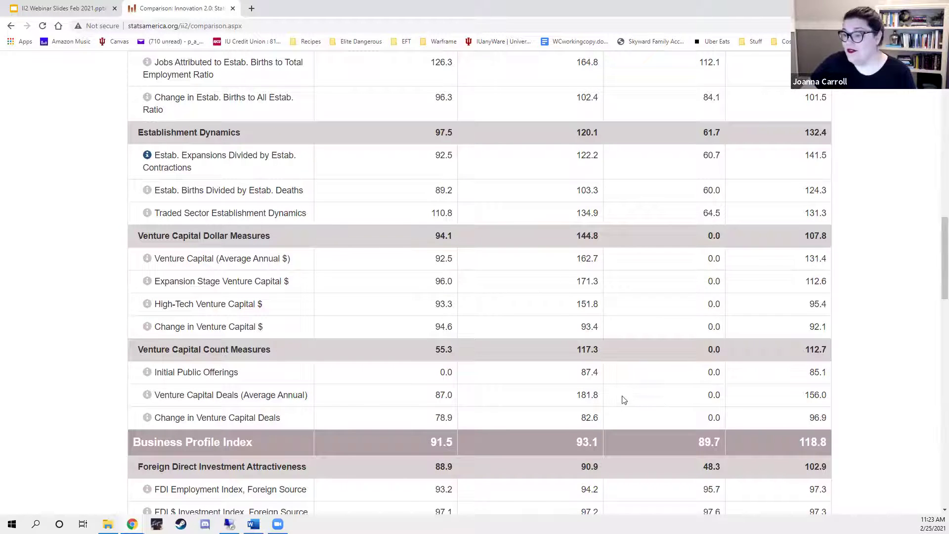
scroll(518, 384, "down", 1)
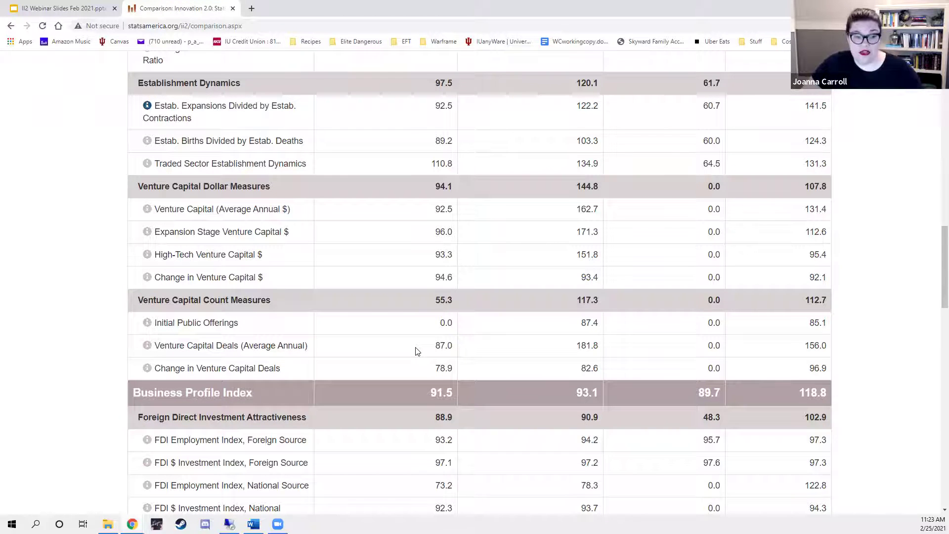
scroll(416, 348, "down", 4)
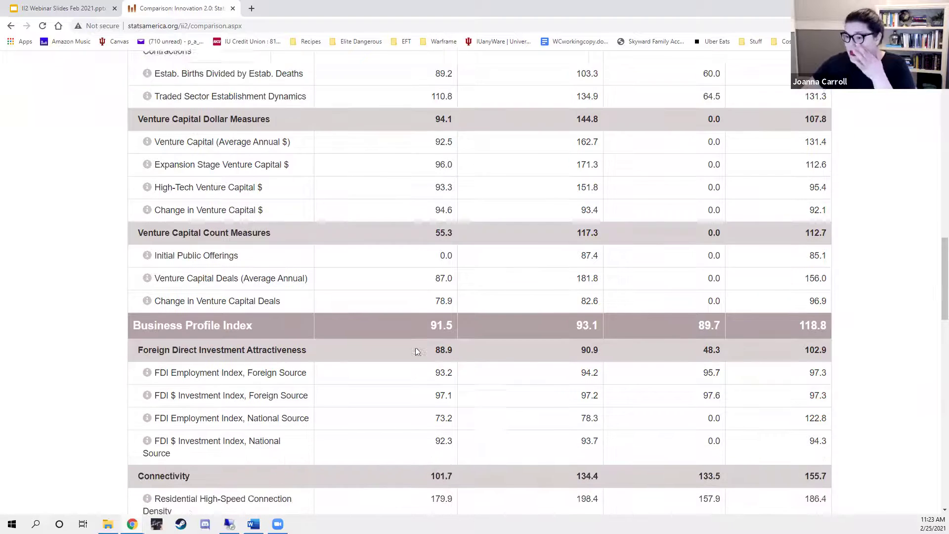
scroll(415, 347, "down", 1)
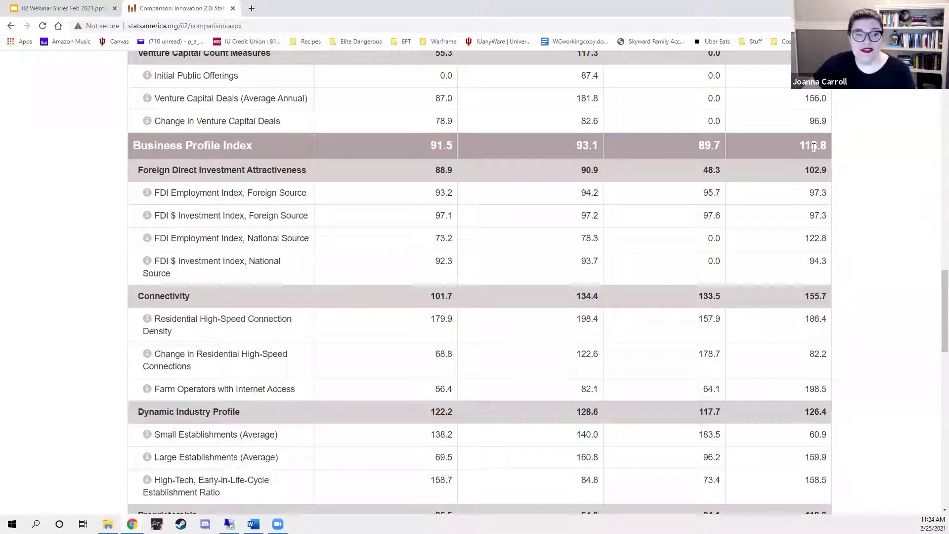
scroll(197, 296, "down", 1)
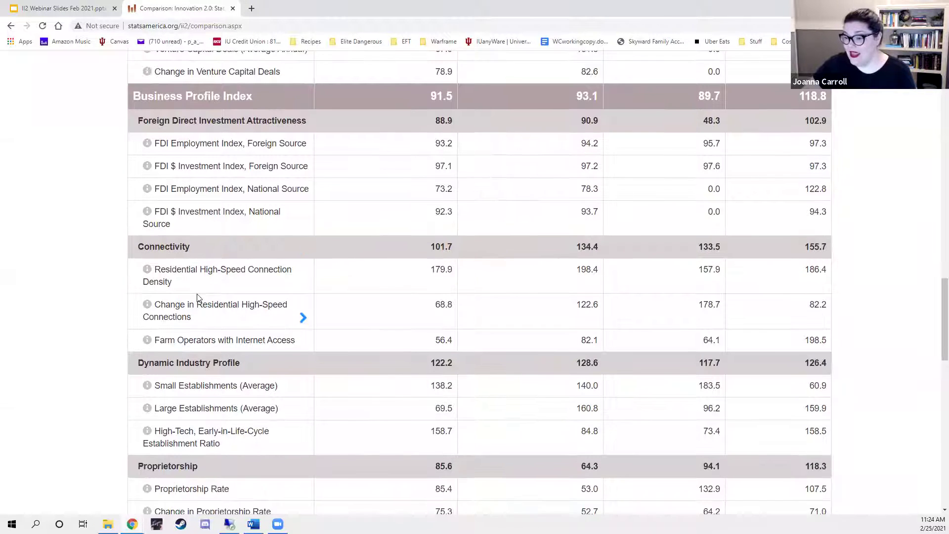
scroll(196, 297, "down", 1)
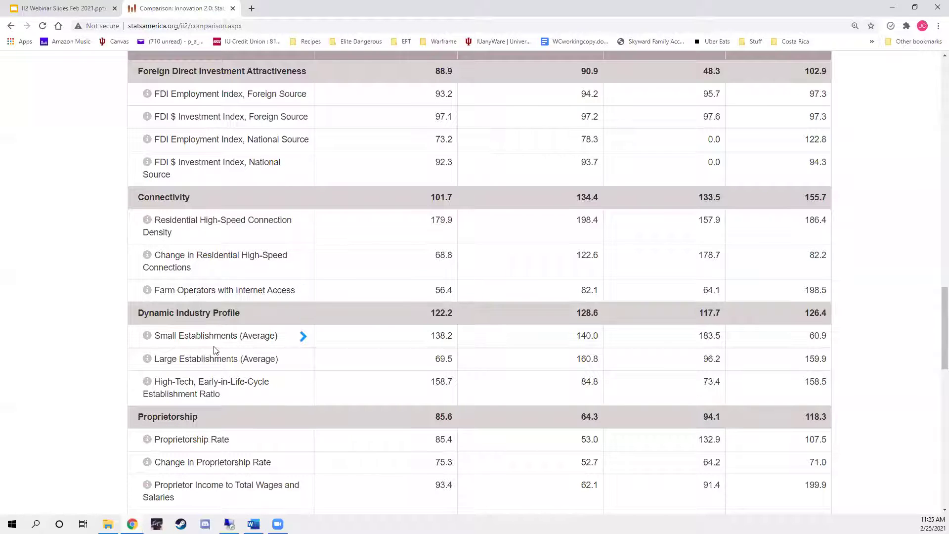
- Compare the four districts on the Connectivity measures, especially Change in Residential High-Speed Connections and Farm Operators with Internet Access
scroll(214, 351, "down", 1)
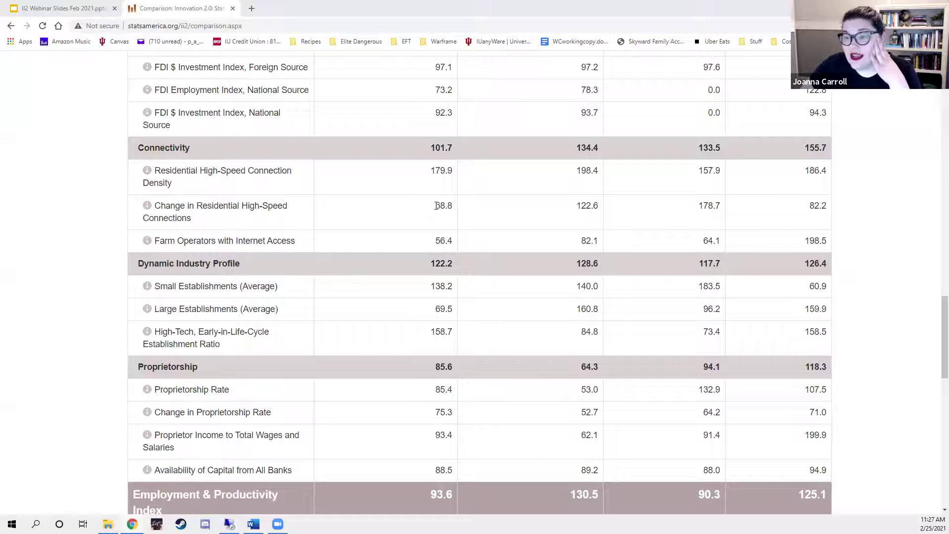
left_click_drag(436, 205, 446, 205)
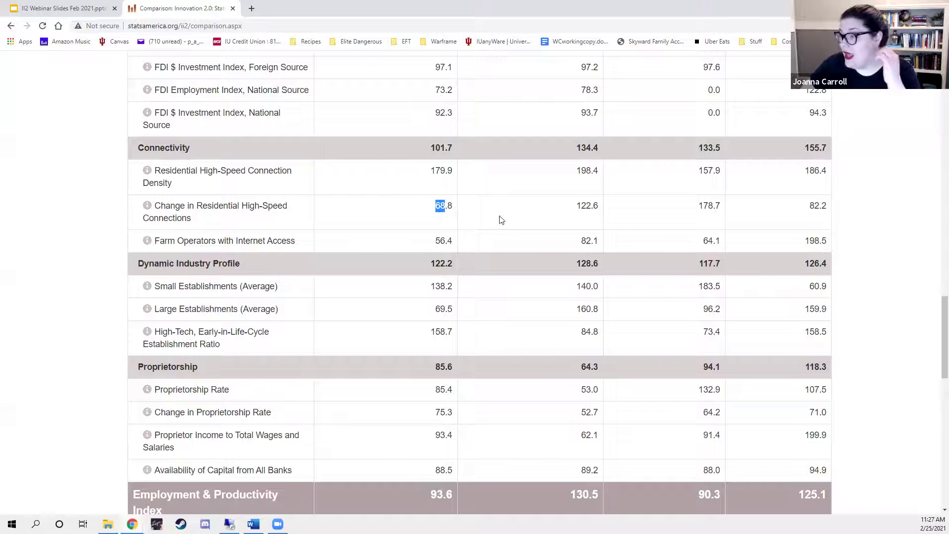
left_click(446, 219)
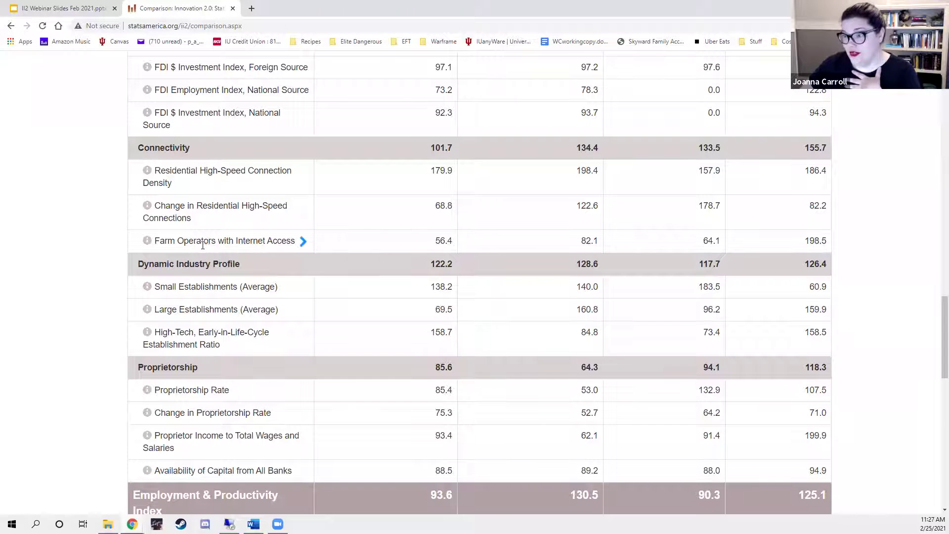
double_click(436, 241)
left_click(453, 243)
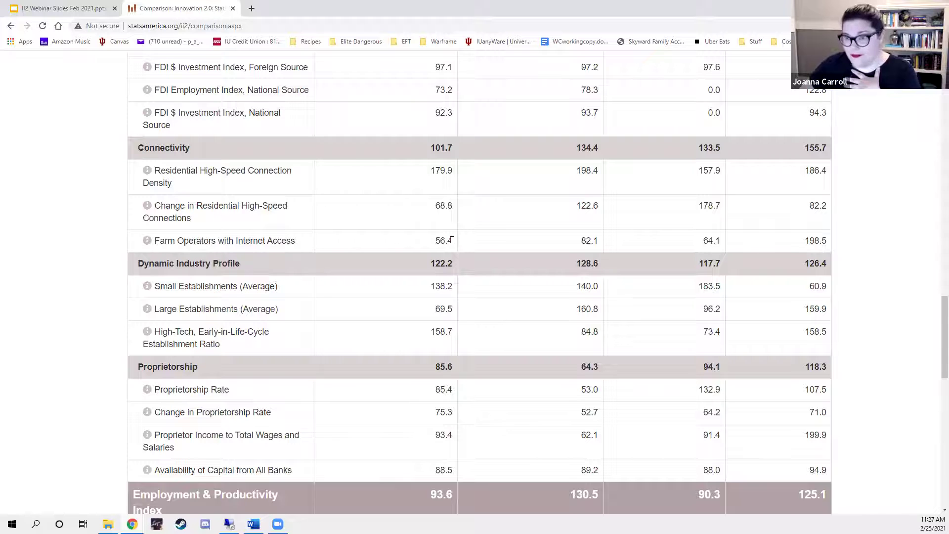
double_click(448, 241)
left_click(447, 241)
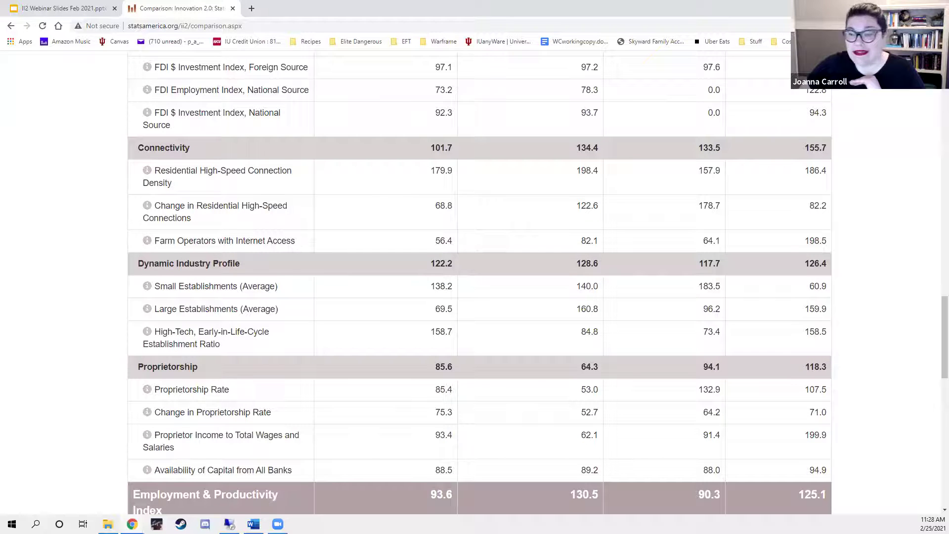
- Compare the districts on the Dynamic Industry Profile measures, especially Large Establishments (Average)
scroll(377, 339, "down", 1)
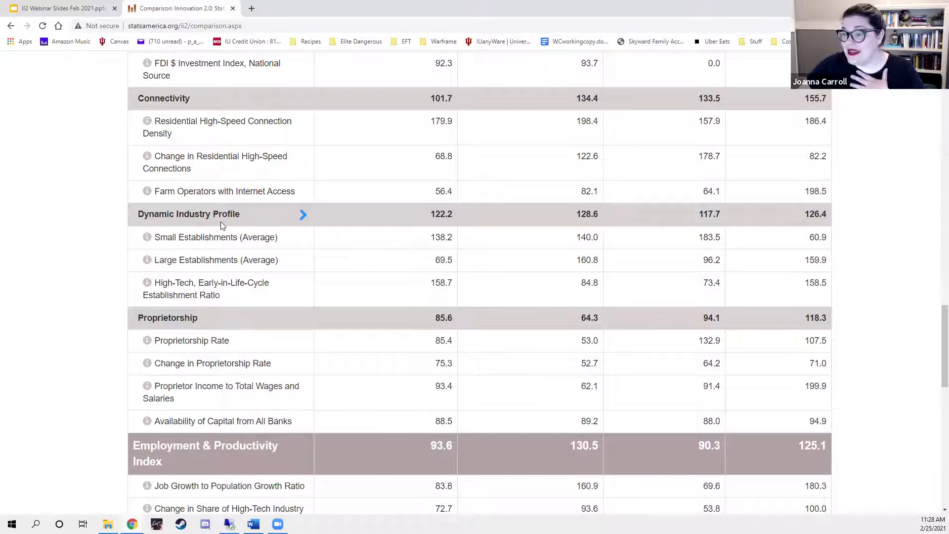
left_click_drag(431, 265, 457, 263)
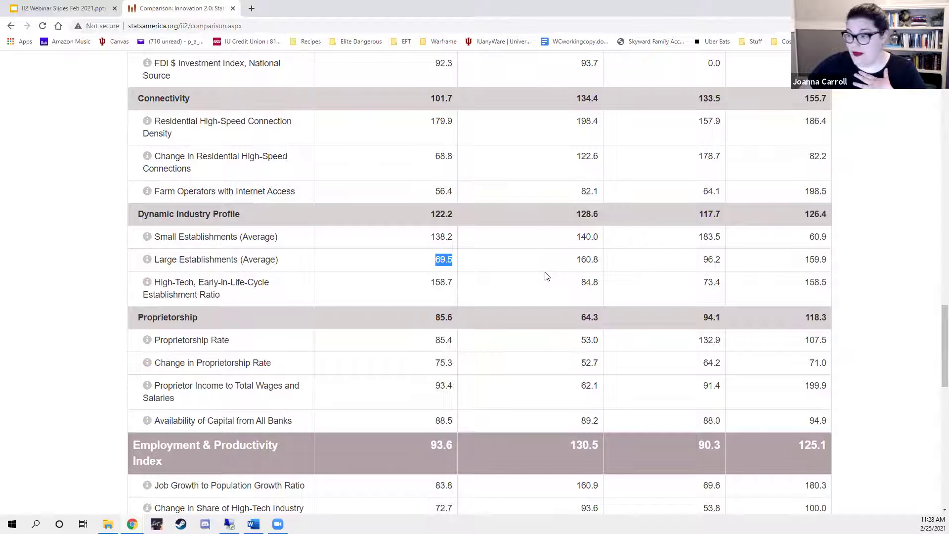
left_click(577, 261)
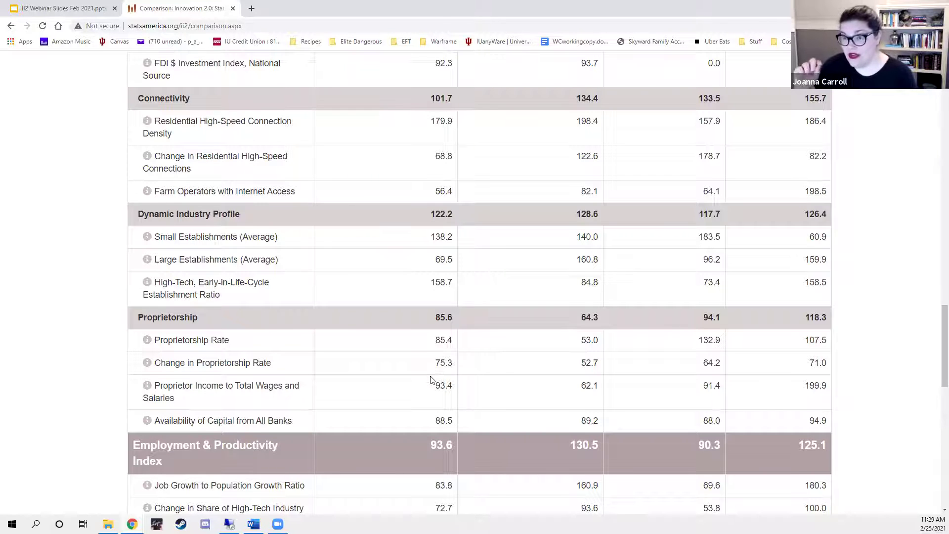
- Review the Employment & Productivity and Economic Well Being measures across the districts, focusing on Per Capita Personal Income Growth
scroll(437, 376, "down", 3)
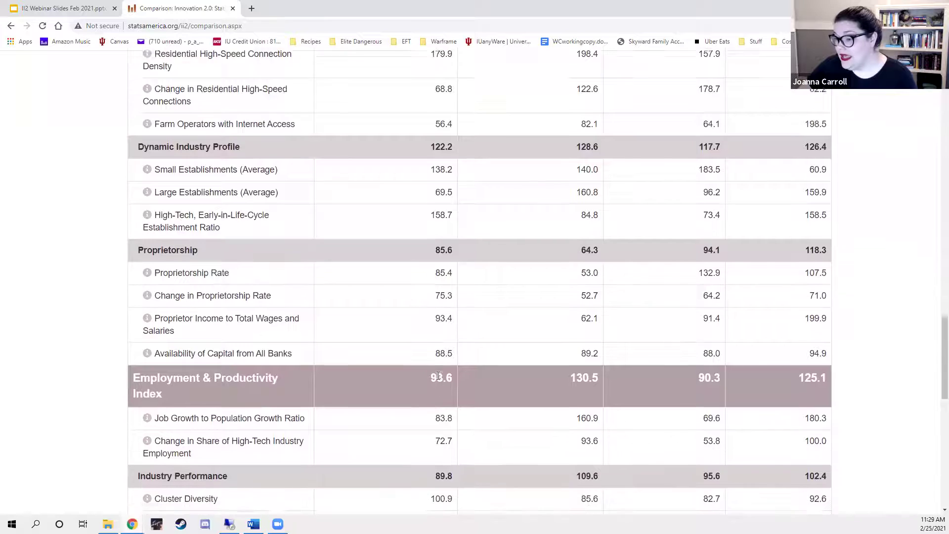
scroll(437, 375, "down", 7)
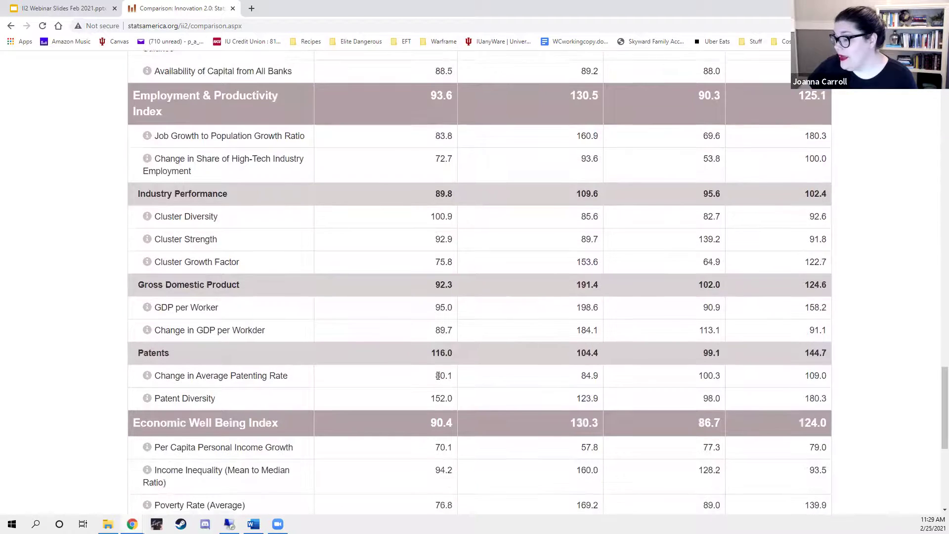
scroll(437, 378, "down", 3)
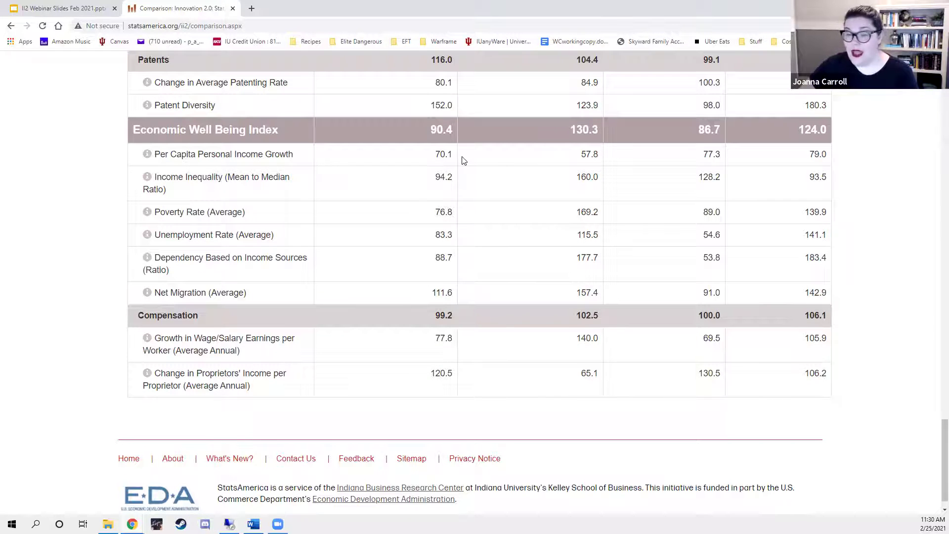
left_click_drag(435, 154, 819, 159)
left_click(819, 159)
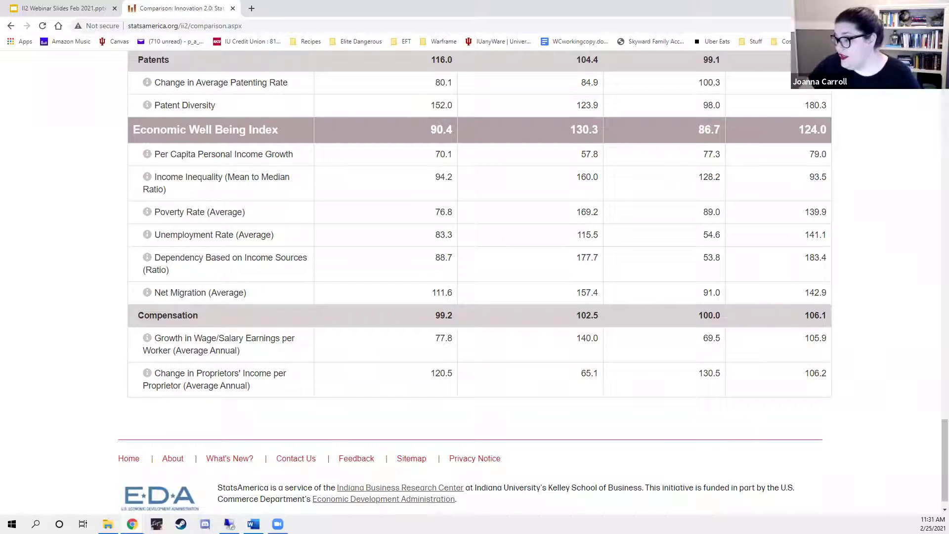
- Download the Innovation 2.0 index/ranks/medians data for counties and open the downloaded workbook in Excel
scroll(754, 405, "up", 15)
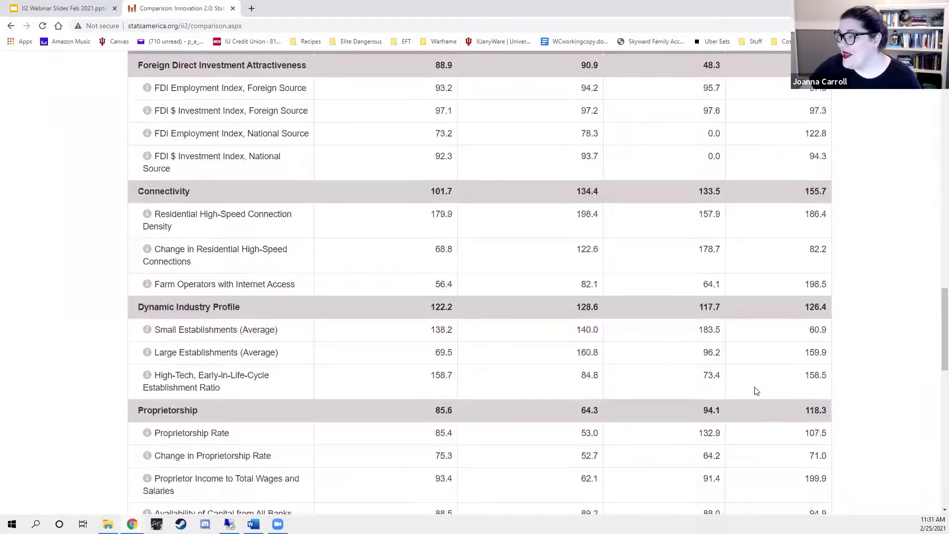
scroll(755, 391, "up", 20)
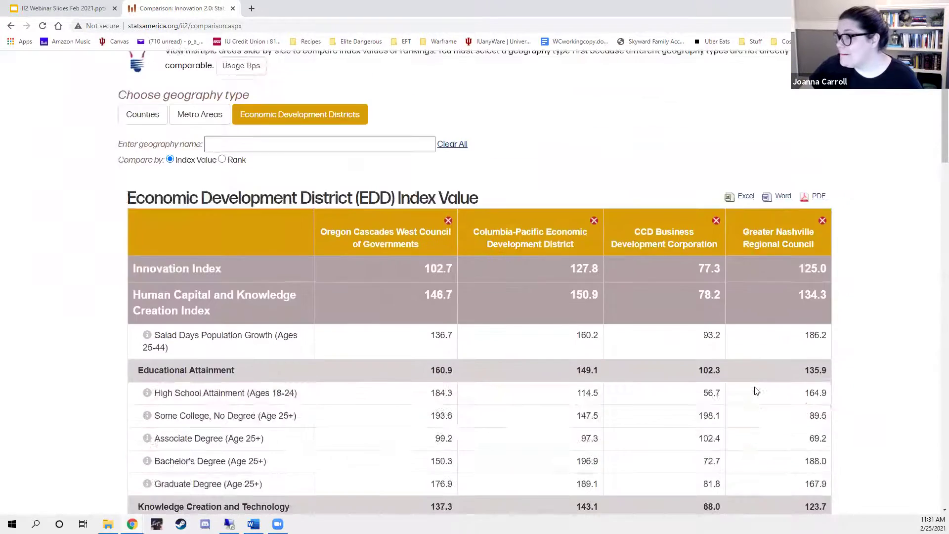
scroll(755, 391, "up", 3)
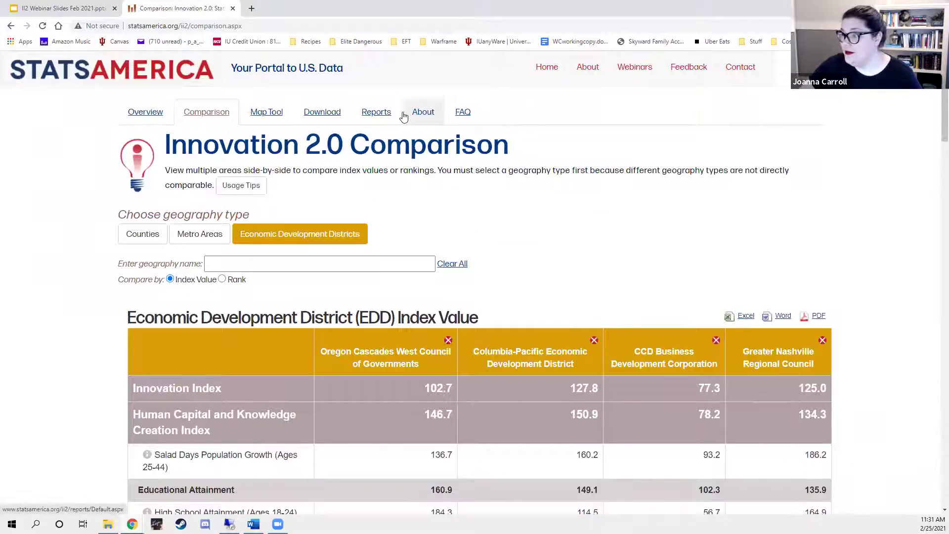
left_click(332, 114)
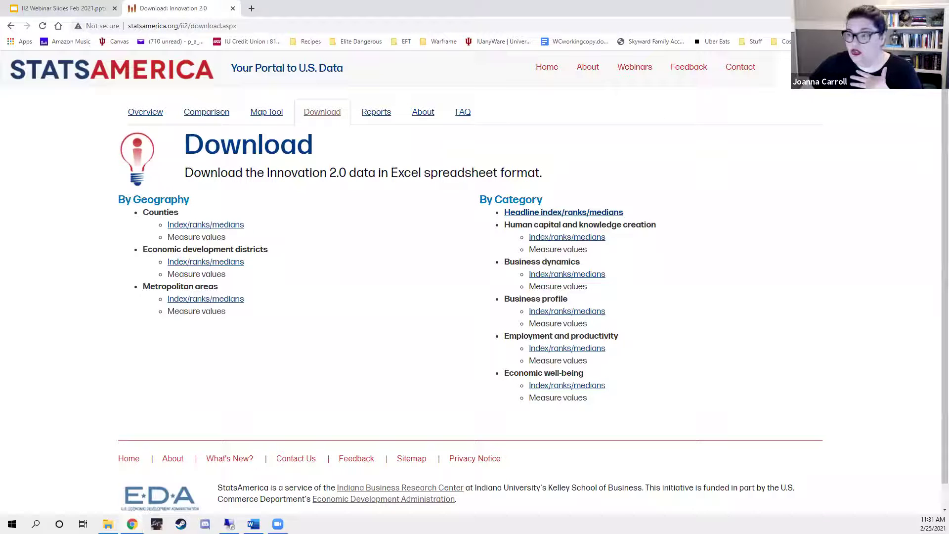
left_click(188, 228)
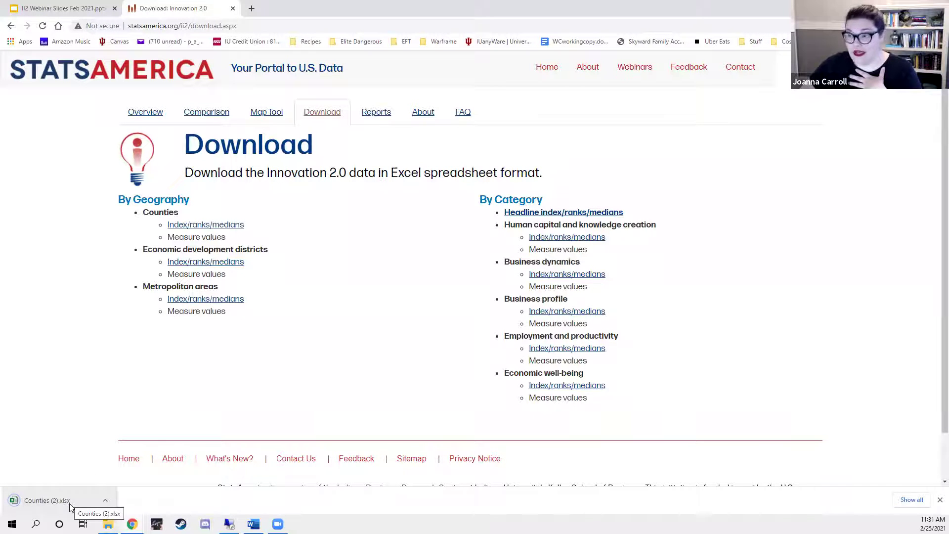
left_click(70, 504)
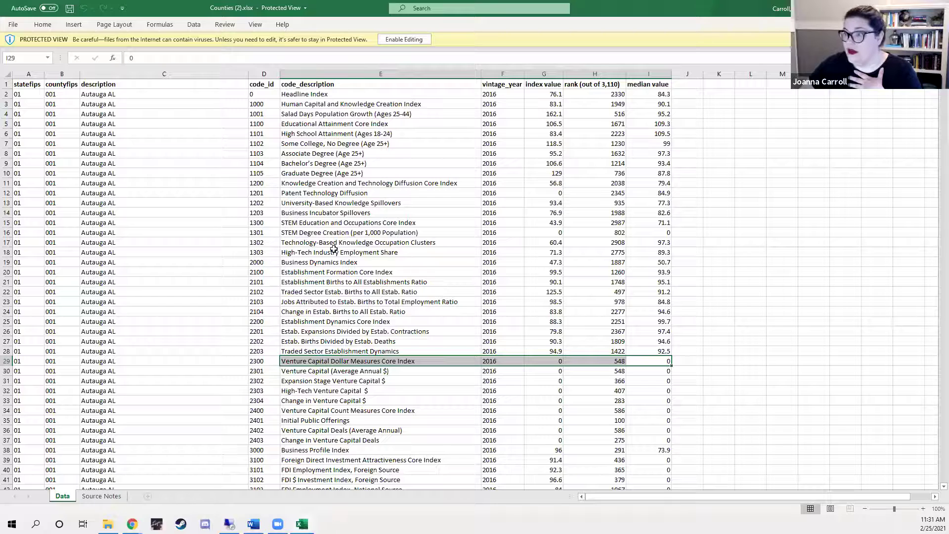
- Examine the state and county codes, description, code ID and code description columns for the first county, down to High School Attainment
left_click(23, 94)
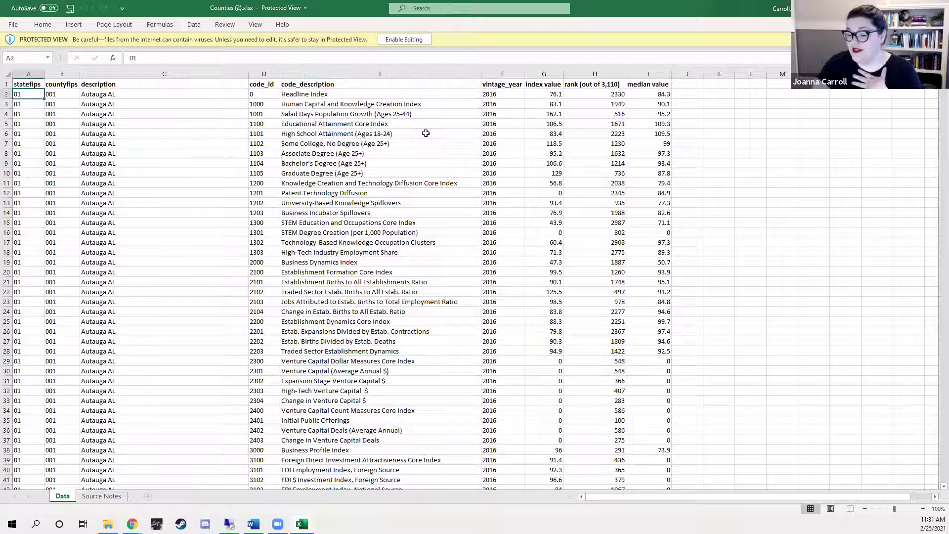
key("Right")
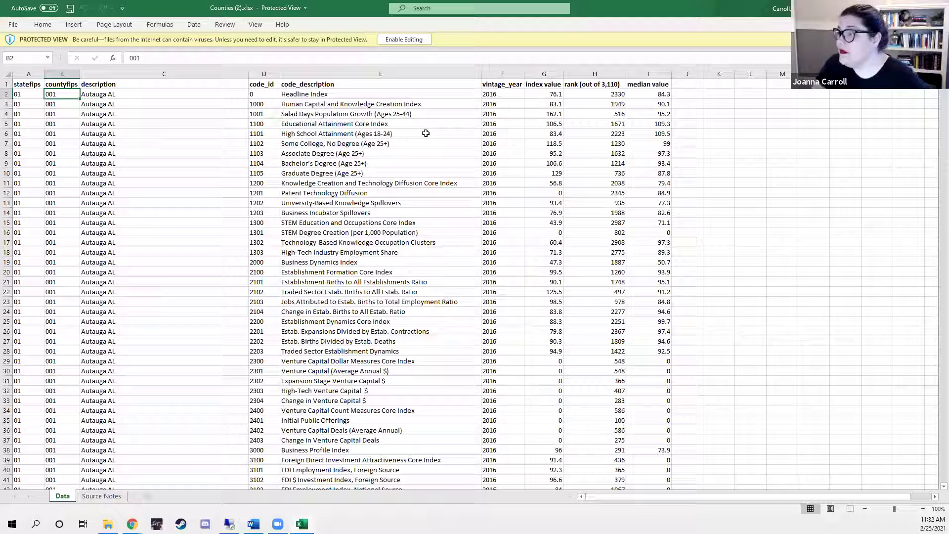
key("Right")
key("Right")
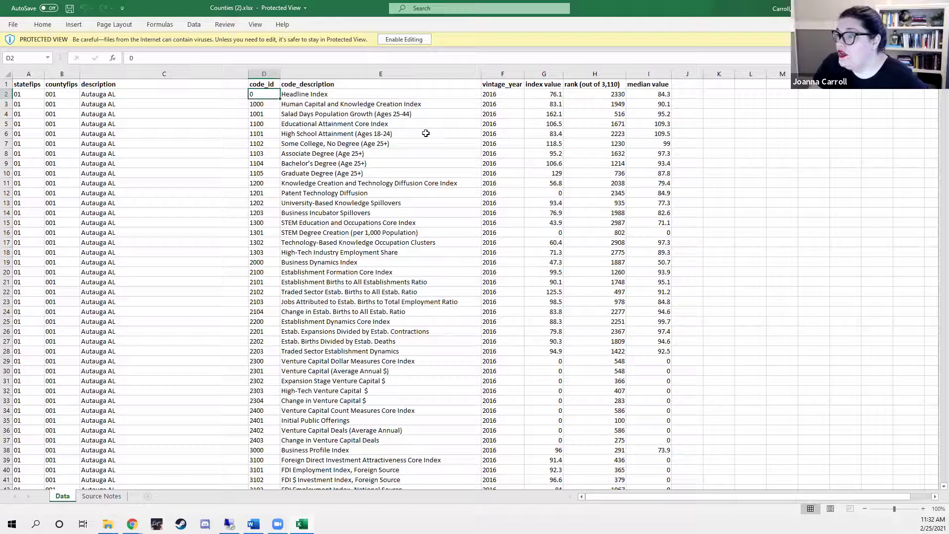
key("Right")
key("Down")
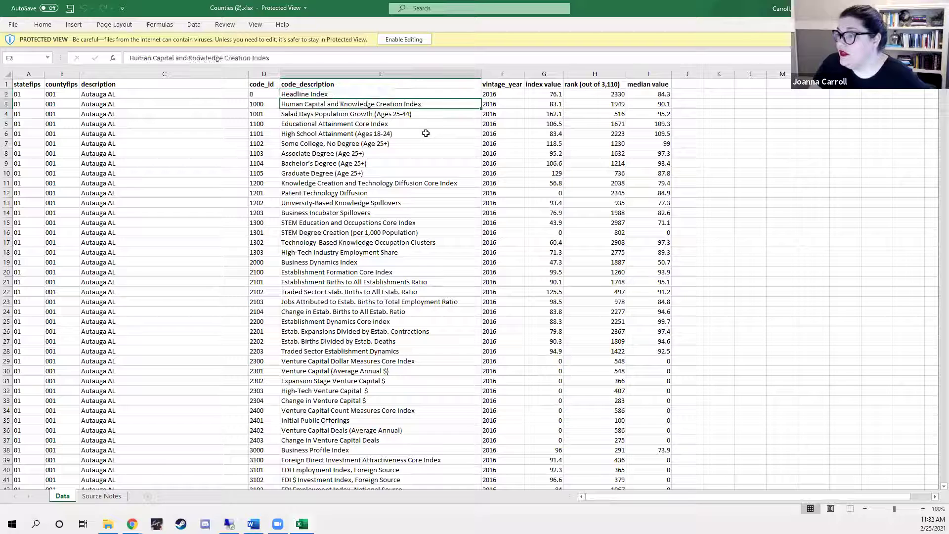
key("Up")
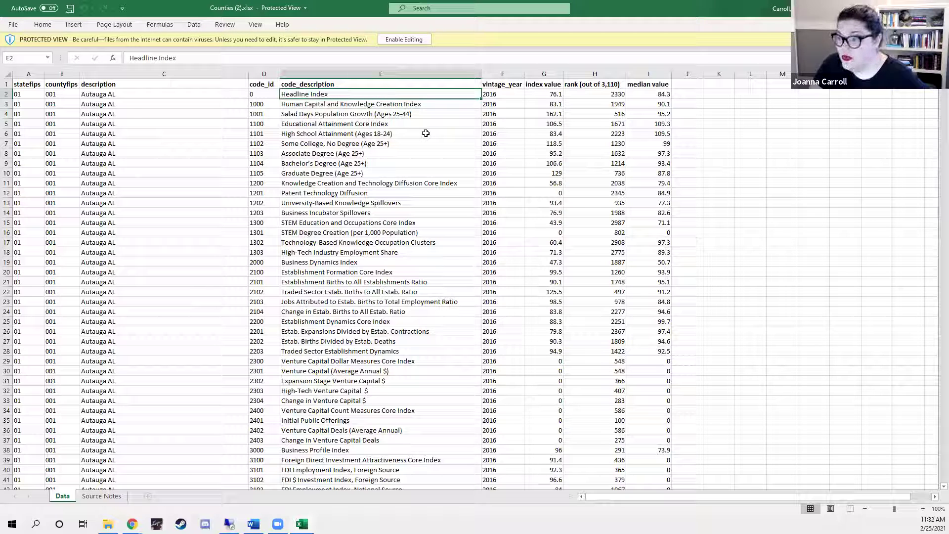
key("Down")
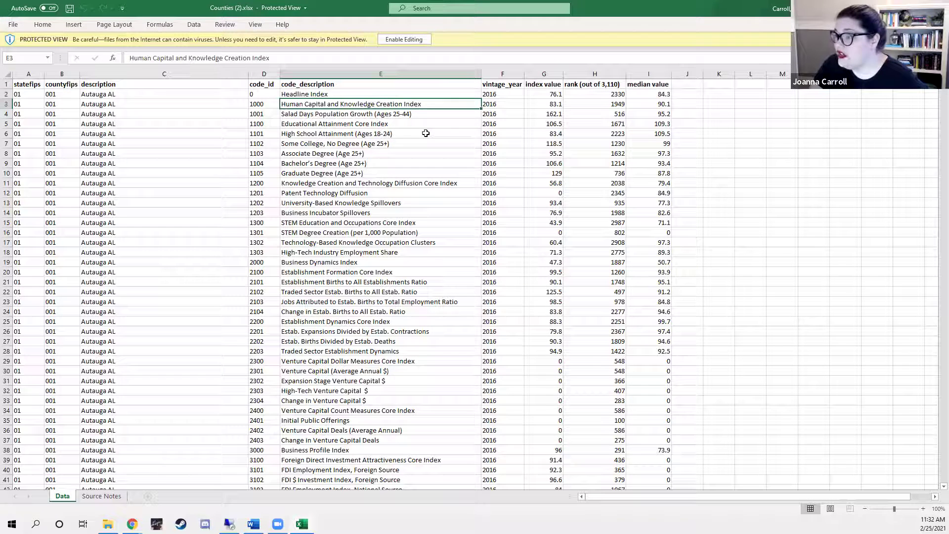
key("Down")
key("Down")
key("Down")
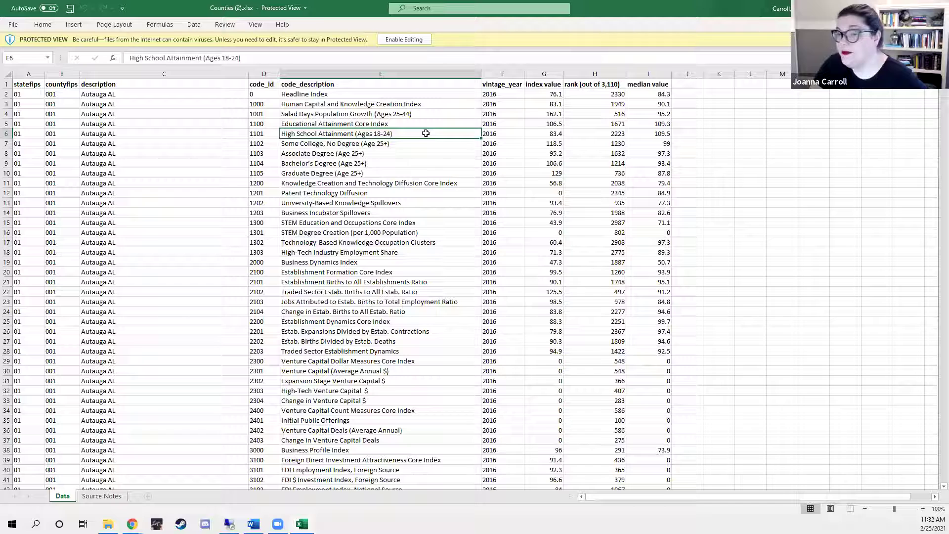
- Examine the vintage year, index value, rank and median value columns of the county data
key("Right")
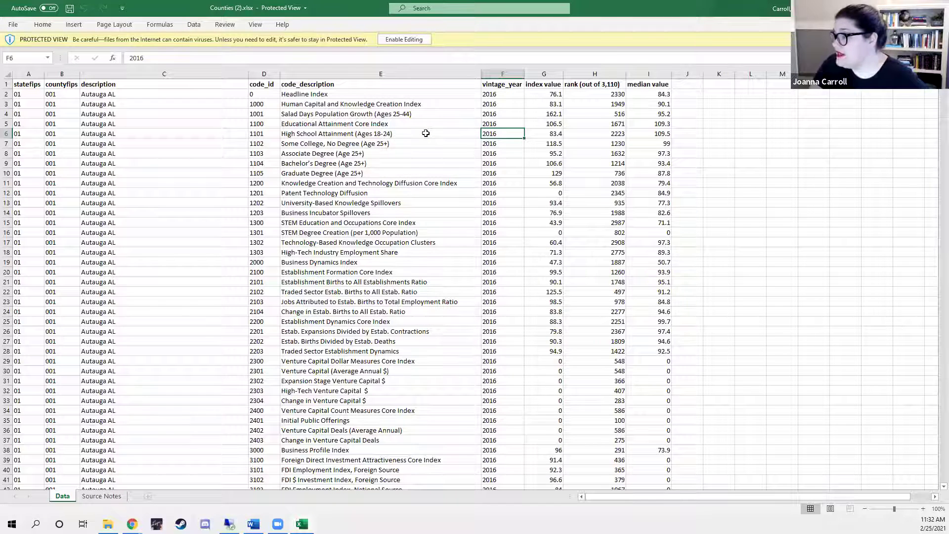
key("Right")
key("Right")
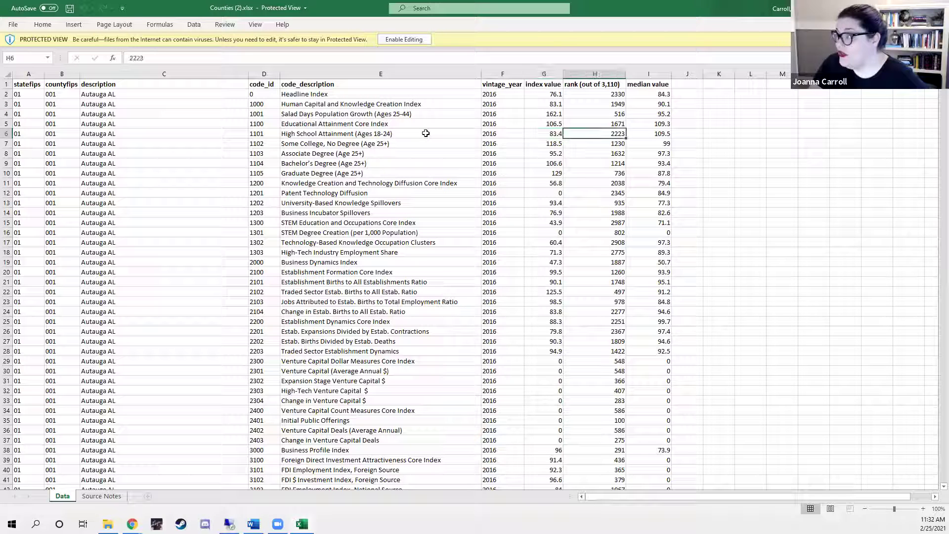
key("Up")
key("Up")
key("Up")
key("Up")
key("Up")
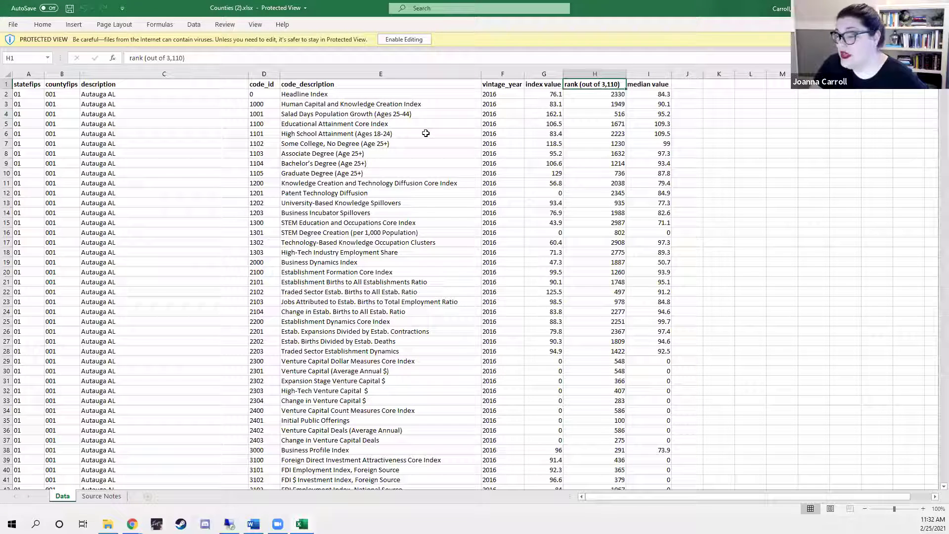
key("Right")
key("Down")
key("Down")
key("Down")
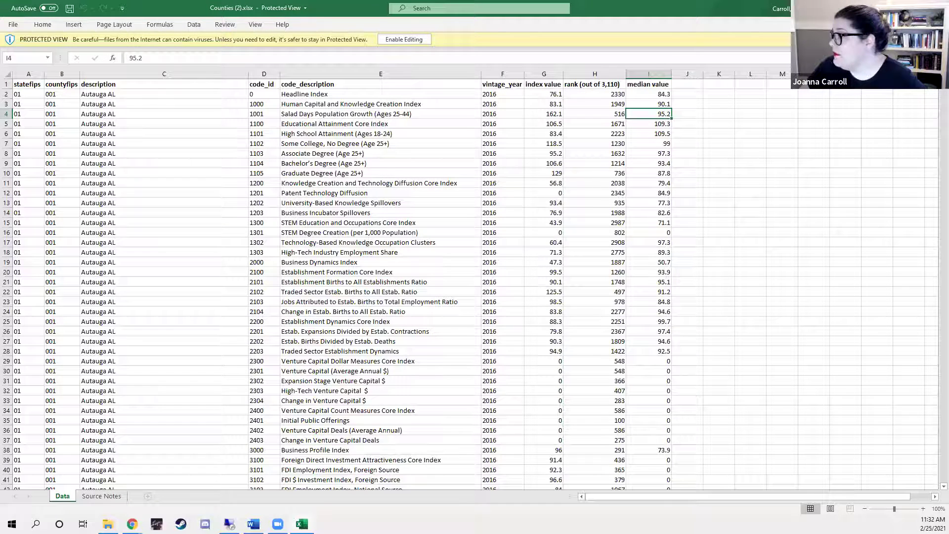
- Close the county workbook, and download and open the Economic well-being index/ranks/medians file from the category downloads
key("alt+F4")
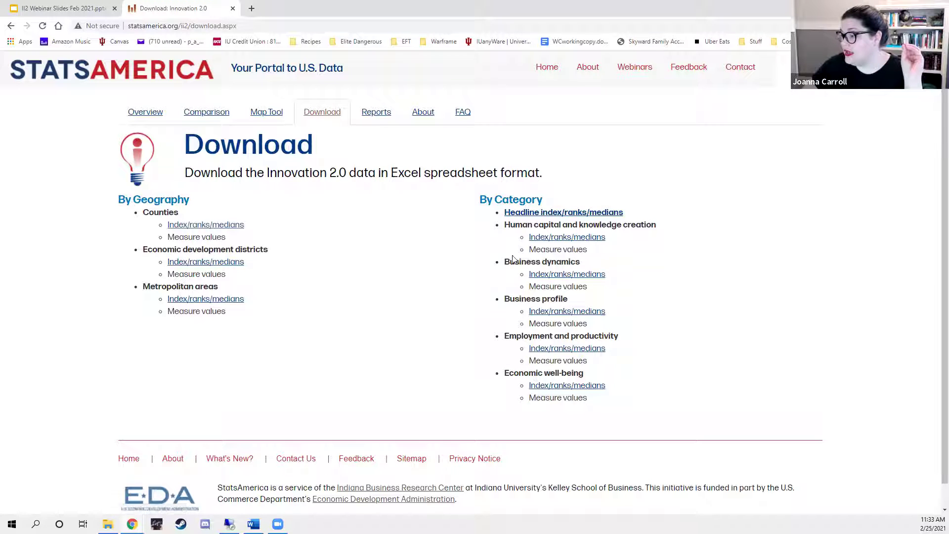
left_click(545, 387)
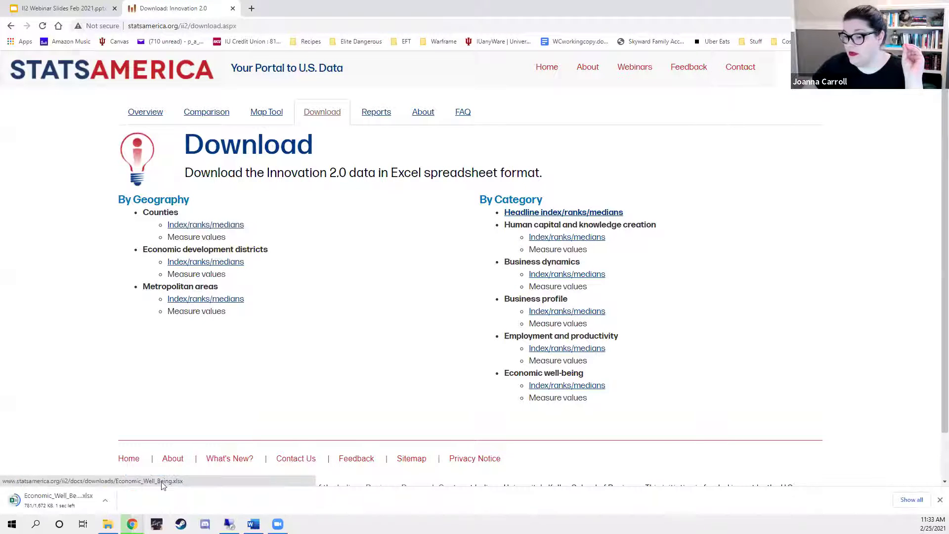
left_click(64, 503)
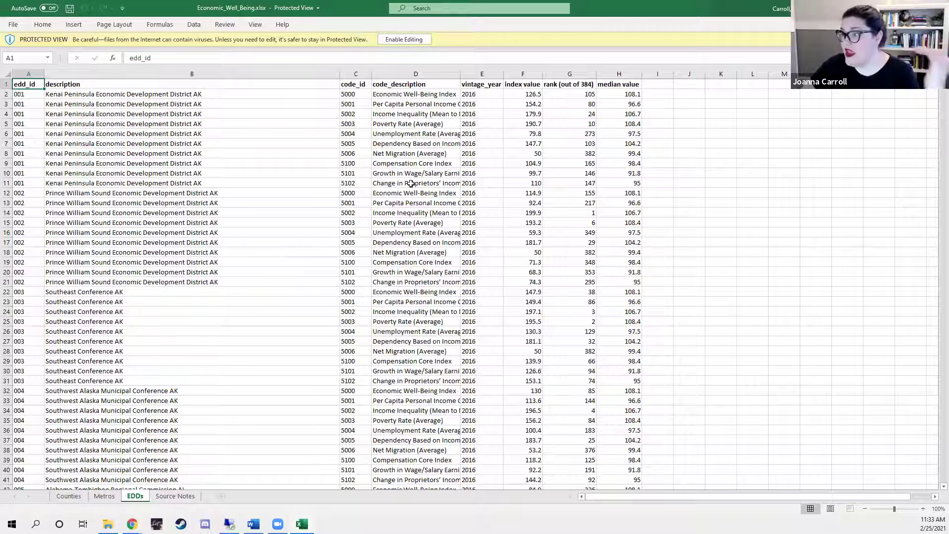
- Review the economic well-being measures listed on the EDDs sheet and view the corresponding Counties and Metros sheets
left_click(403, 94)
key("Down")
key("Down")
key("Down")
key("Down")
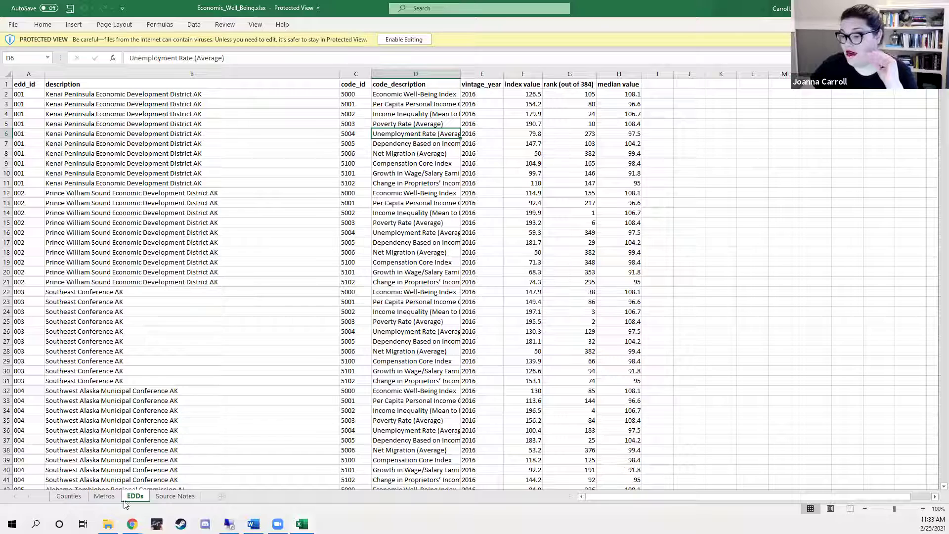
left_click(74, 496)
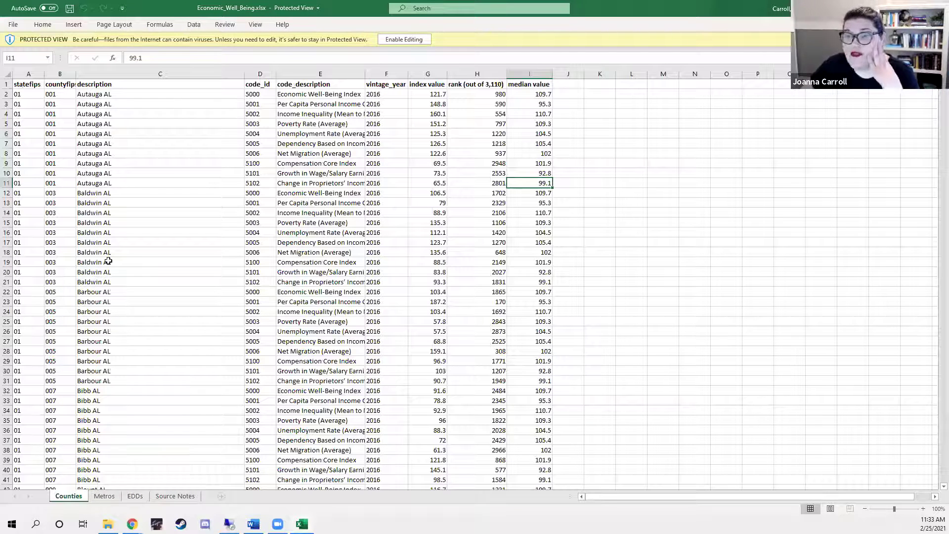
left_click(109, 498)
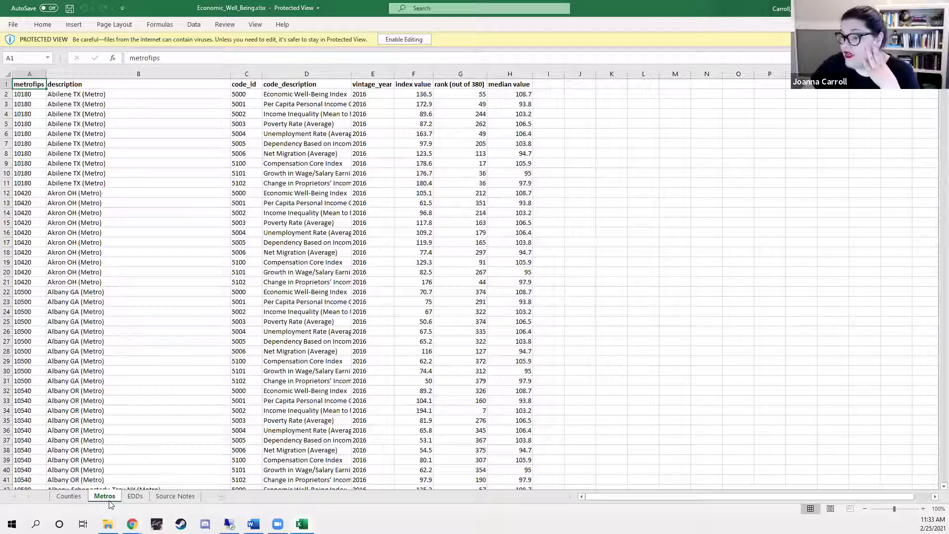
- Review the Source Notes sheet of the Economic Well-Being workbook and close the workbook
left_click(165, 498)
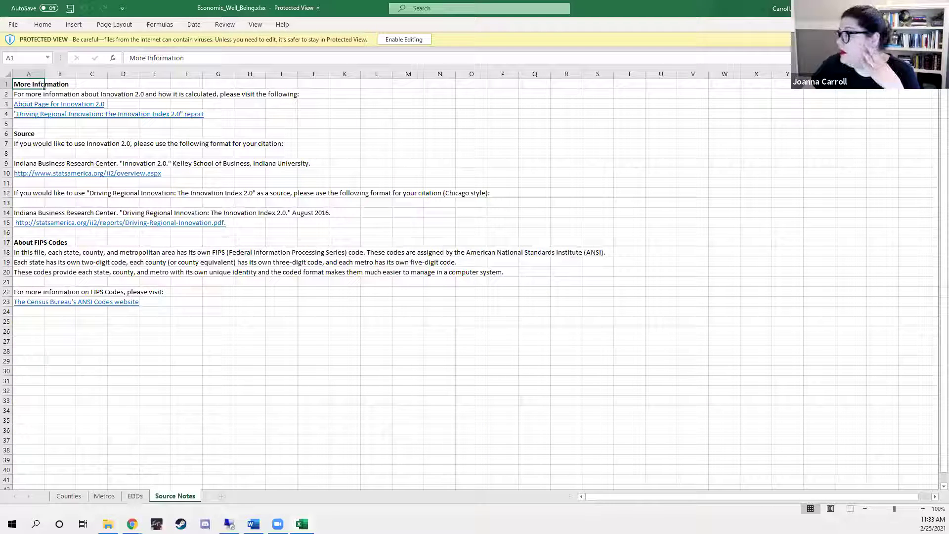
key("alt+F4")
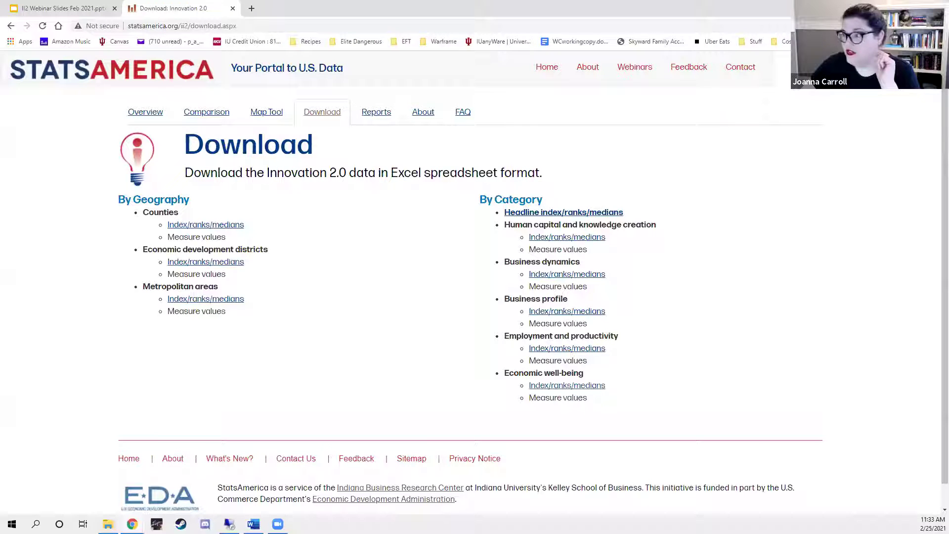
- Open the "Driving Regional Innovation: The Innovation Index 2.0" report from the site's Reports page and go to its table of contents
left_click(385, 116)
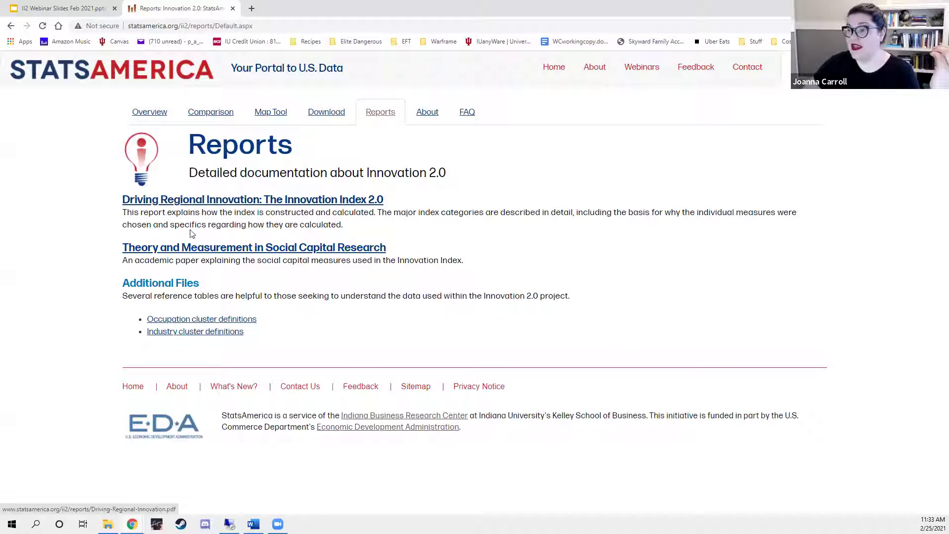
left_click(173, 203)
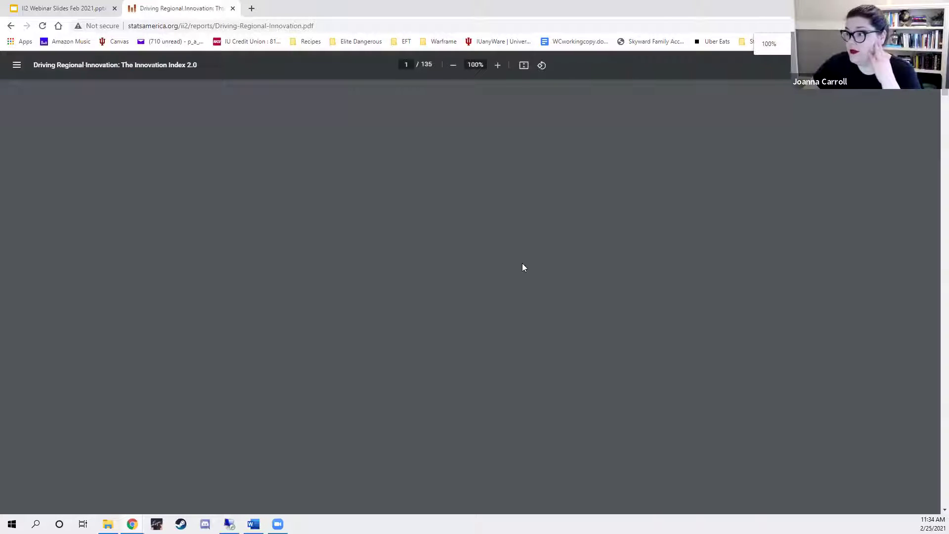
scroll(567, 293, "down", 7)
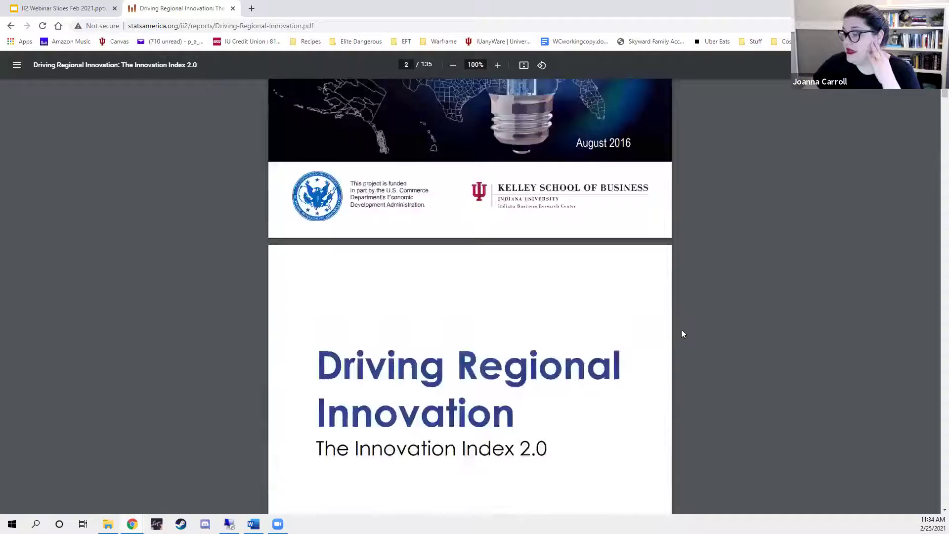
scroll(767, 355, "down", 15)
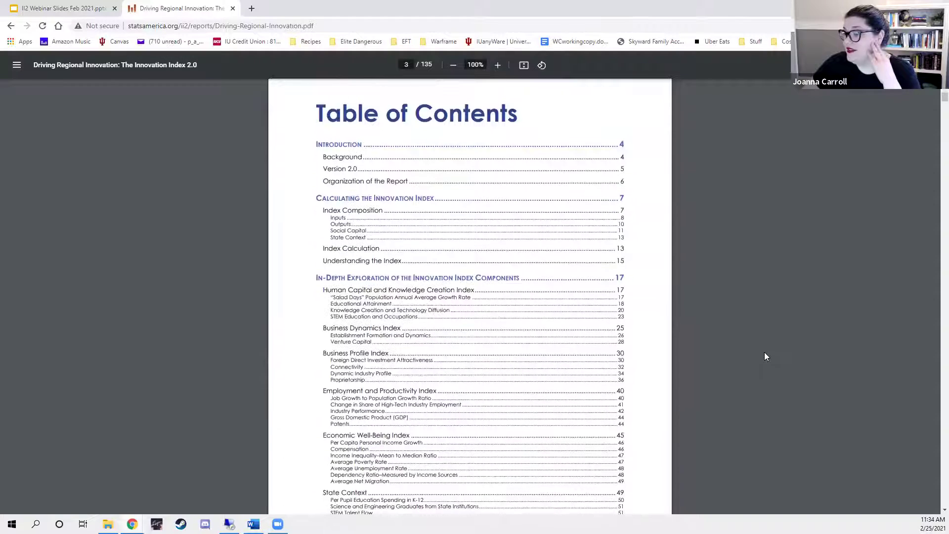
- Examine the report's table of contents and its indexes of figures and tables, and return to the Reports page
scroll(572, 319, "down", 2)
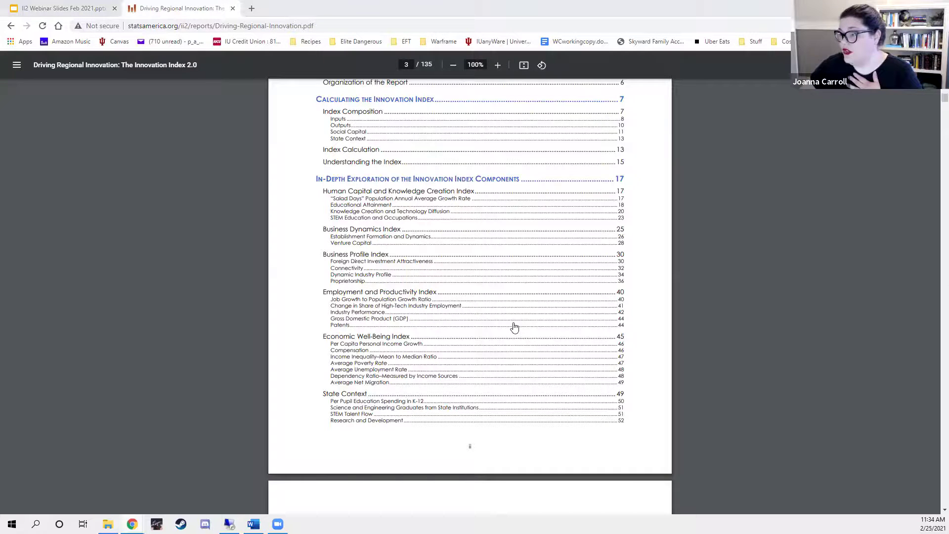
scroll(585, 349, "down", 3)
scroll(585, 349, "up", 8)
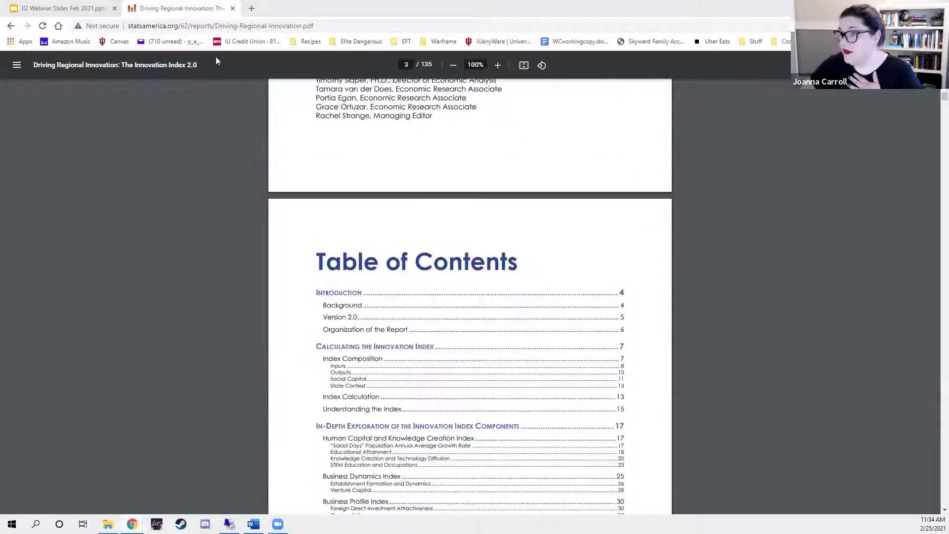
scroll(295, 144, "up", 3)
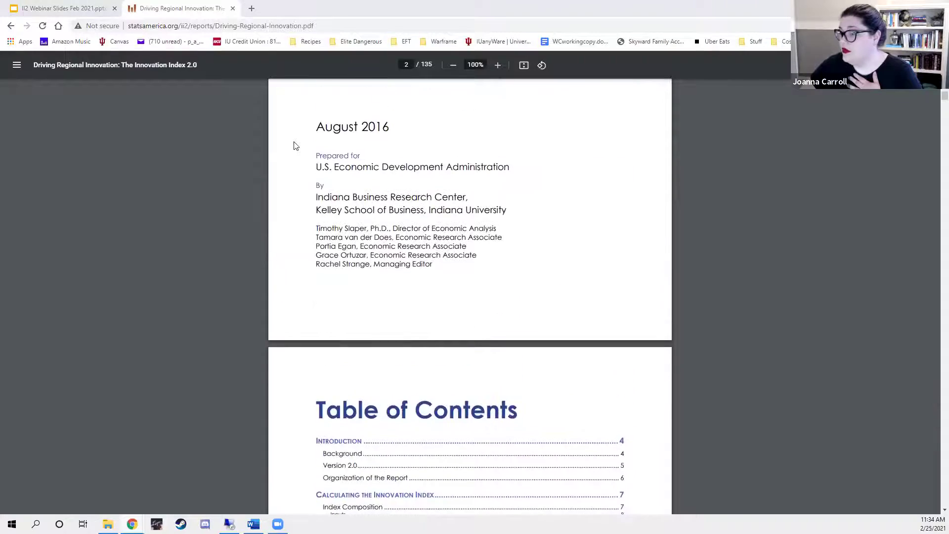
scroll(296, 145, "down", 15)
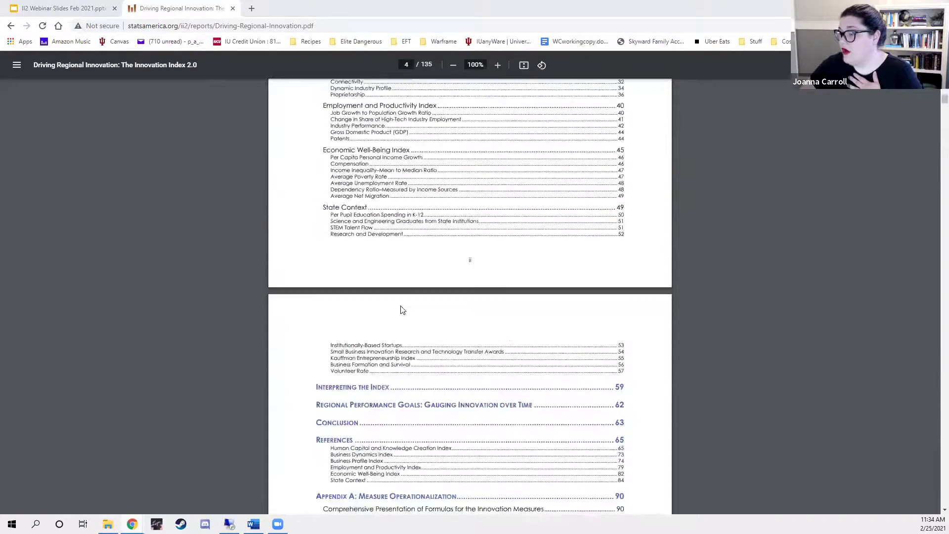
scroll(402, 311, "down", 8)
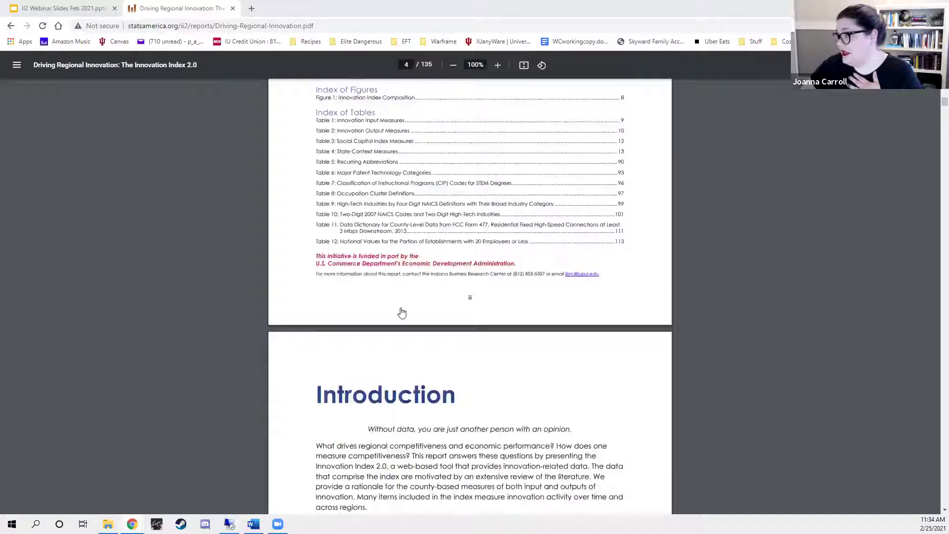
key("alt+Left")
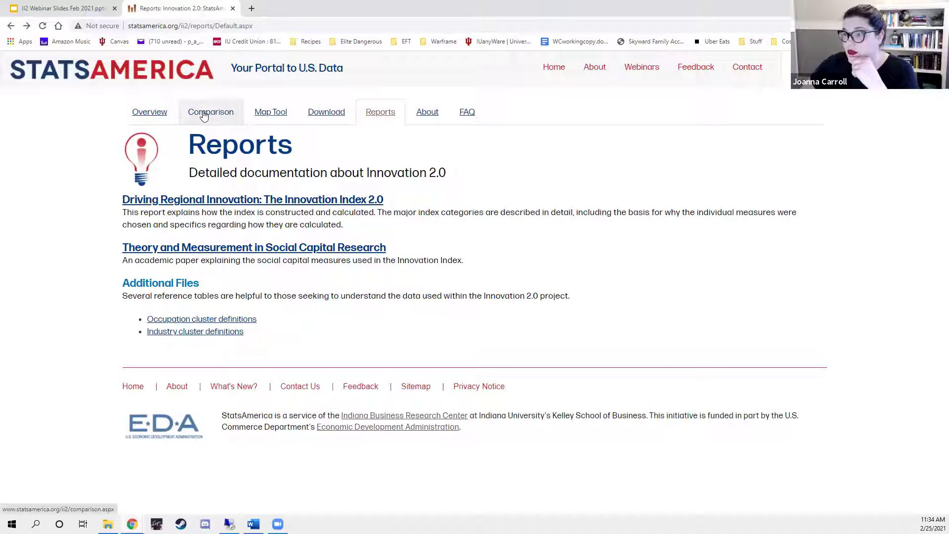
- Select Oregon Cascades West Council of Governments on the Innovation 2.0 Overview page and check which counties it covers on the map
left_click(158, 117)
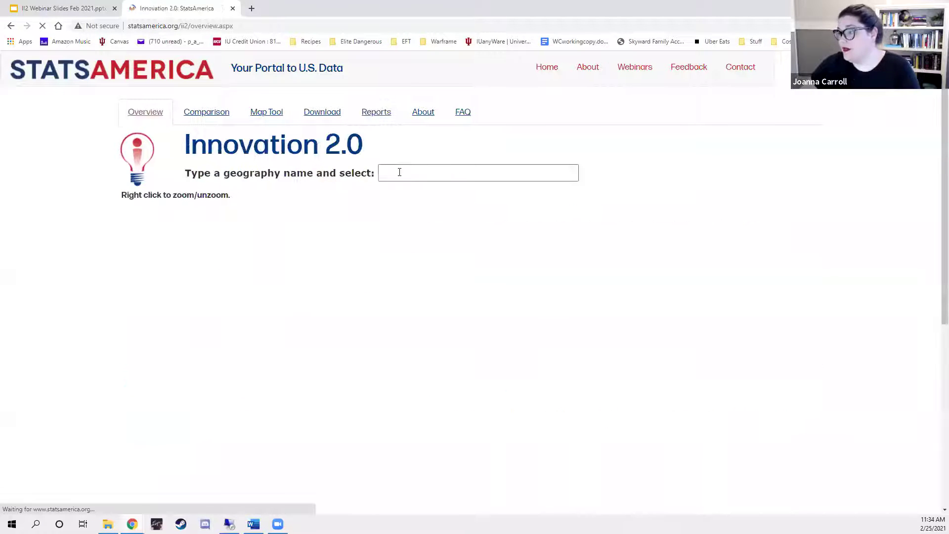
type("Oregon")
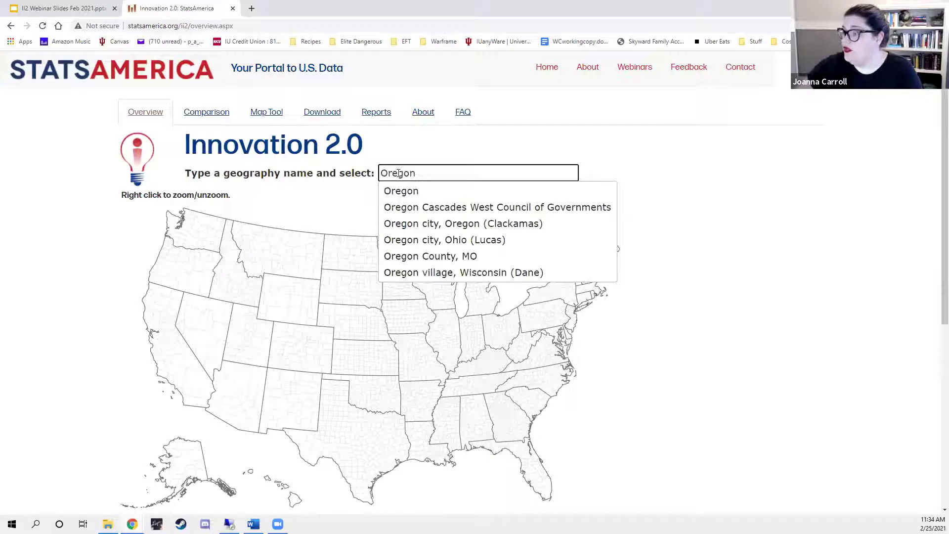
left_click(406, 207)
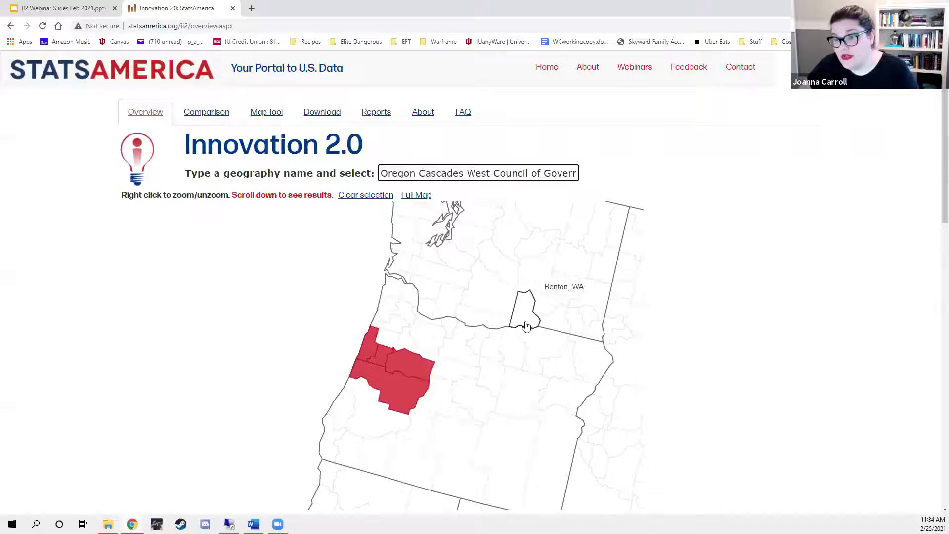
scroll(527, 325, "down", 1)
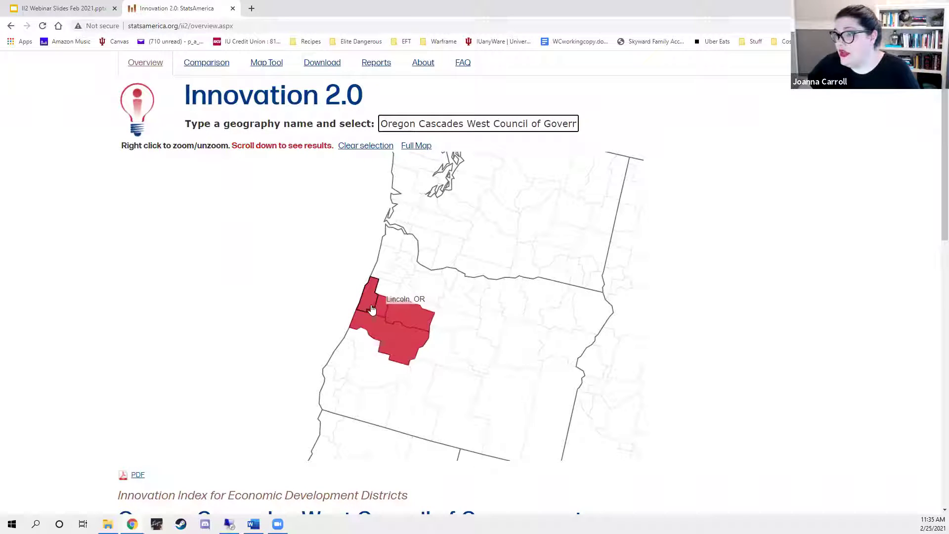
- Open the Innovation 2.0 Comparison page and remove Oregon Cascades West Council of Governments from the comparison
left_click(193, 67)
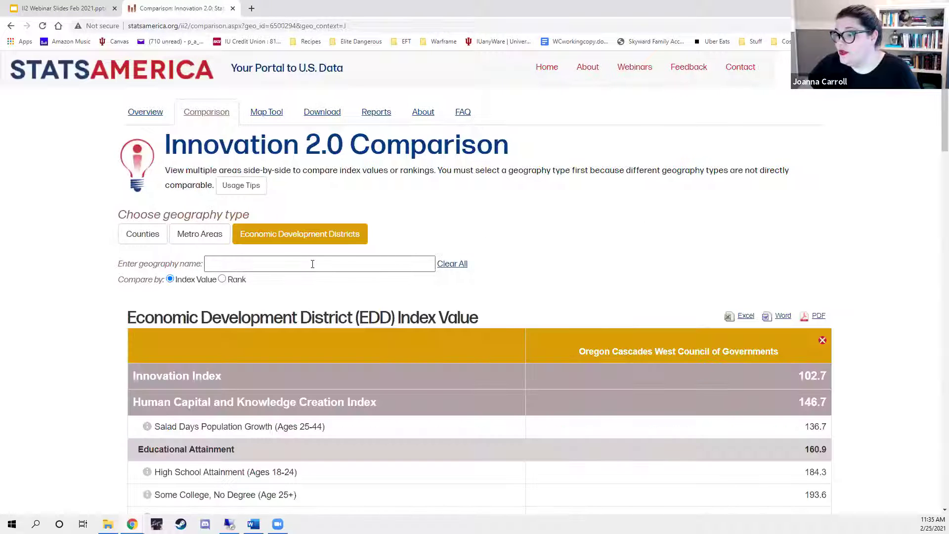
left_click(822, 340)
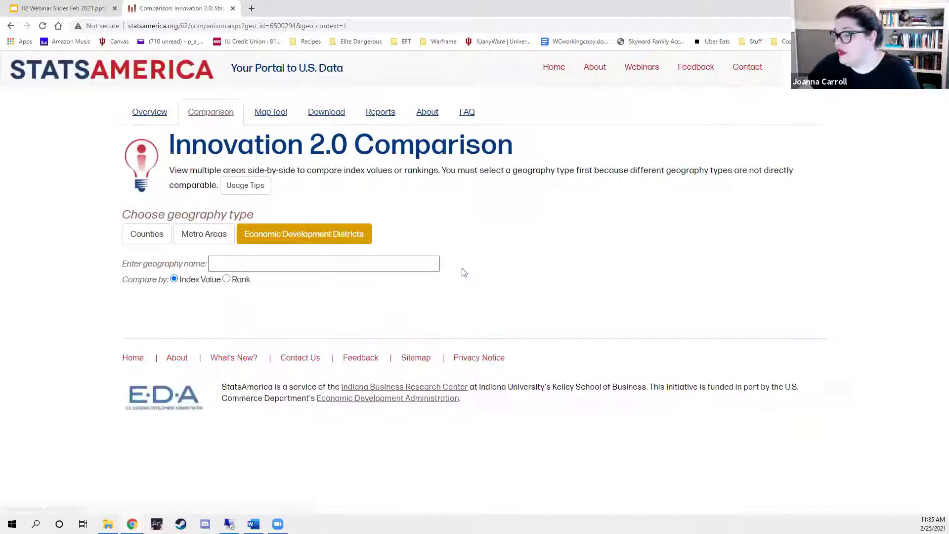
left_click(412, 265)
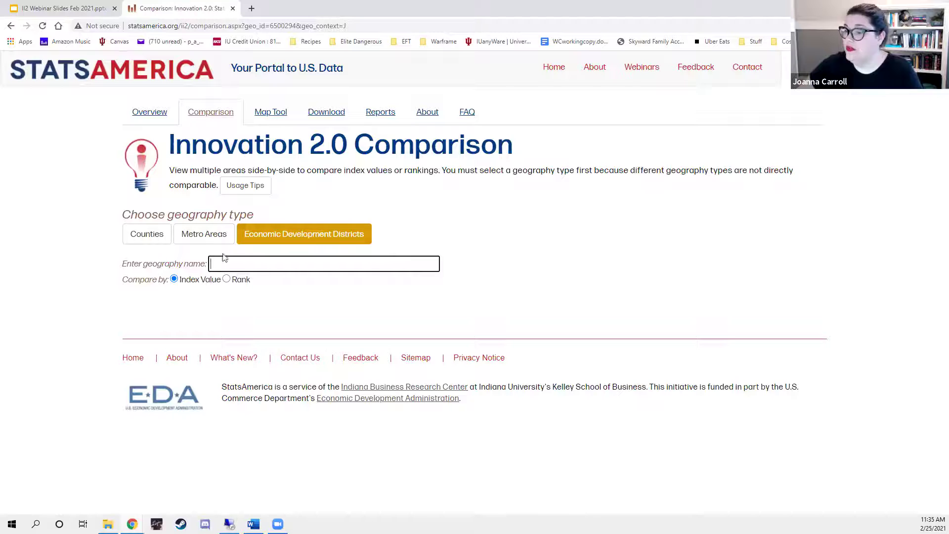
- Set the comparison's geography type to Counties and add Linn County, OR and Benton County, OR
left_click(160, 239)
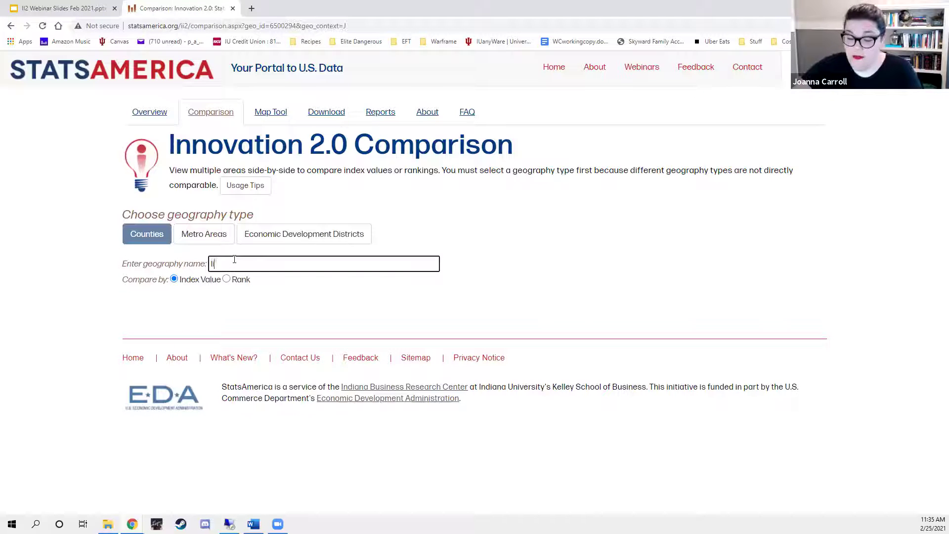
type("c")
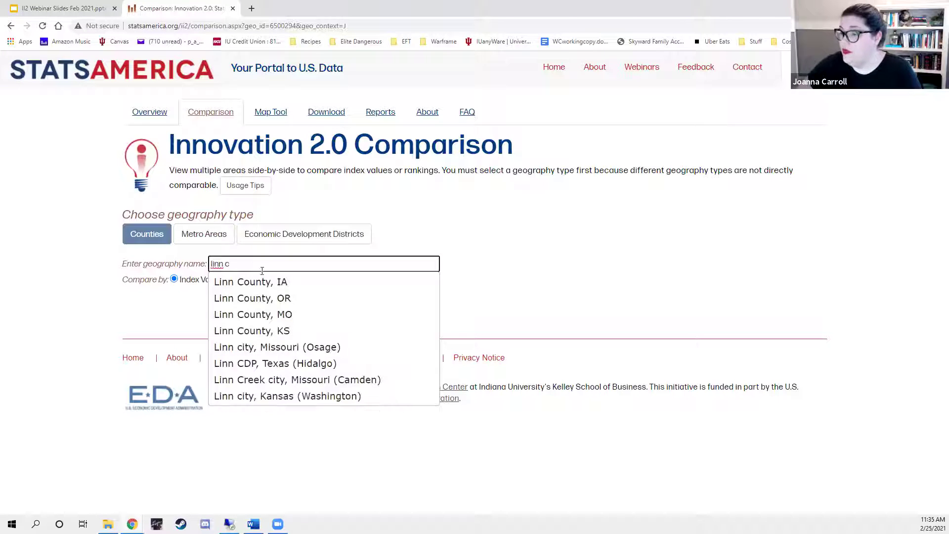
left_click(264, 299)
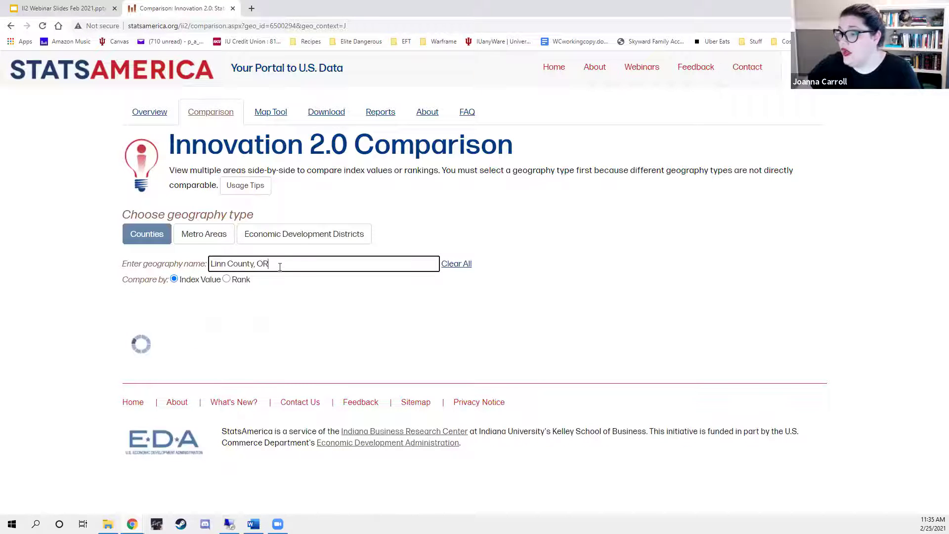
type("benton")
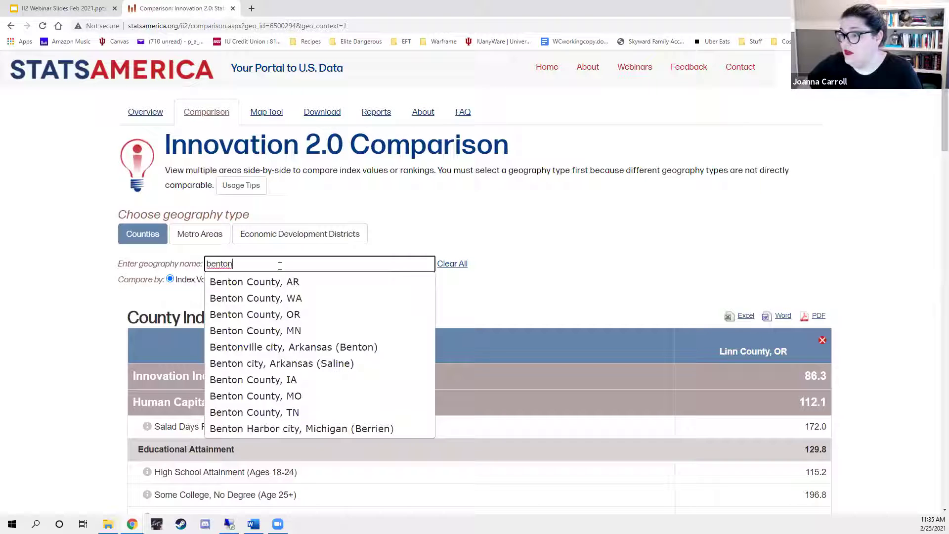
left_click(290, 314)
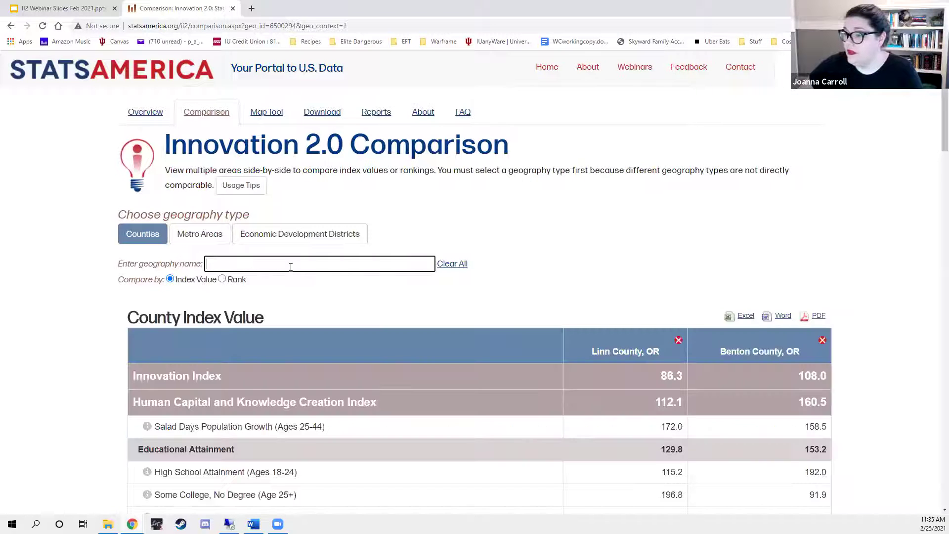
- Add Lincoln County, OR and Lane County, OR to the county comparison
type("lincoln")
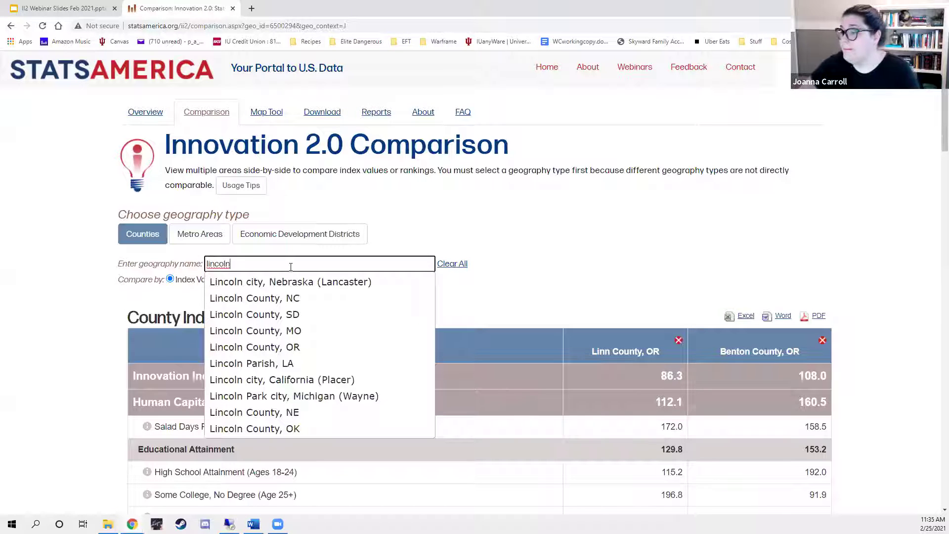
left_click(319, 347)
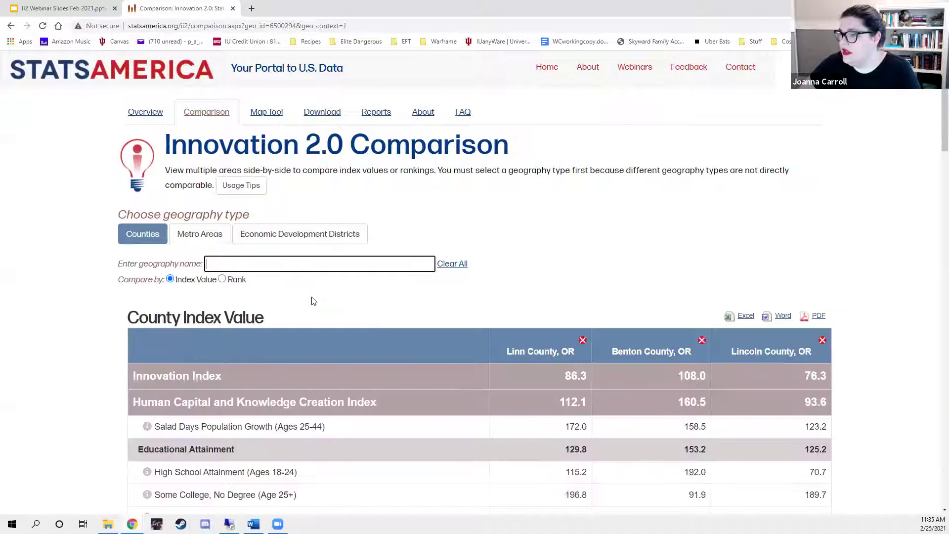
type("lane")
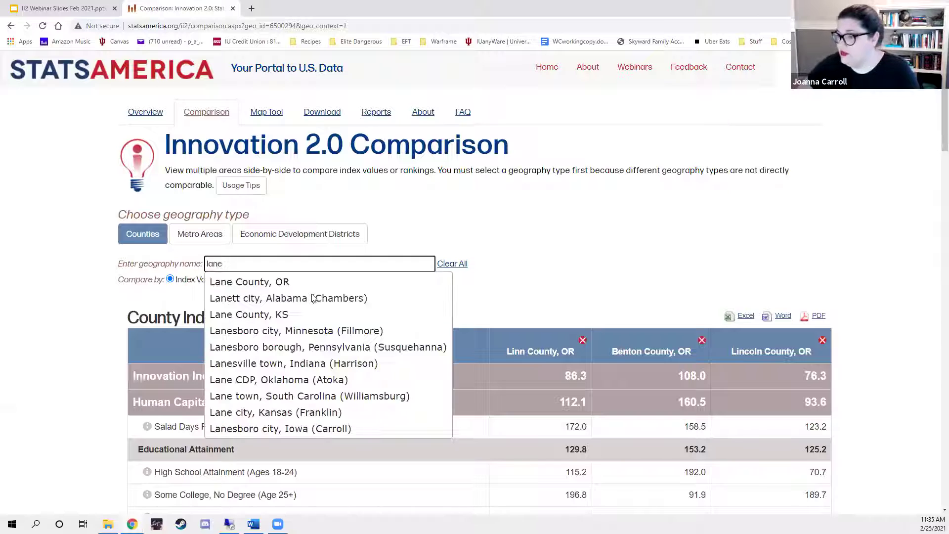
left_click(297, 281)
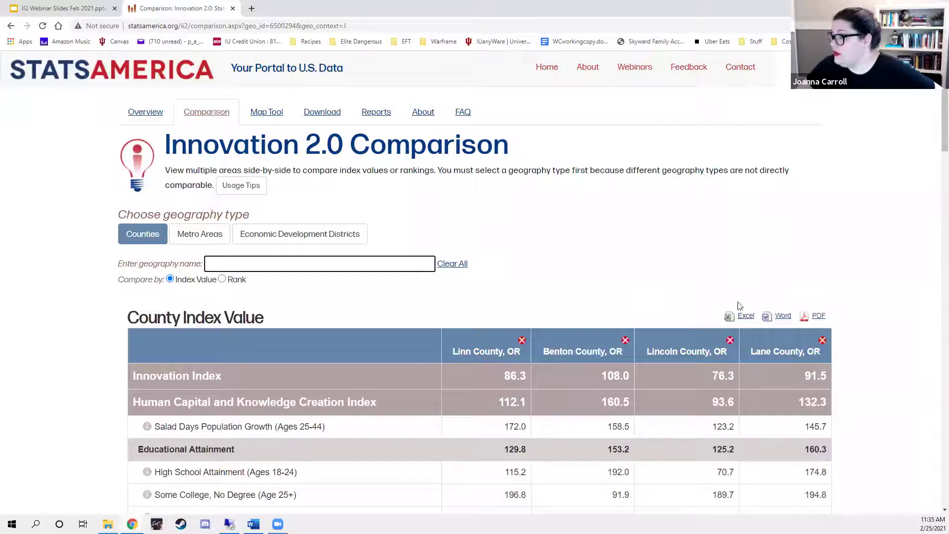
- Compare the four Oregon counties' index values from human capital and business dynamics to the venture capital and business profile measures
scroll(852, 314, "down", 3)
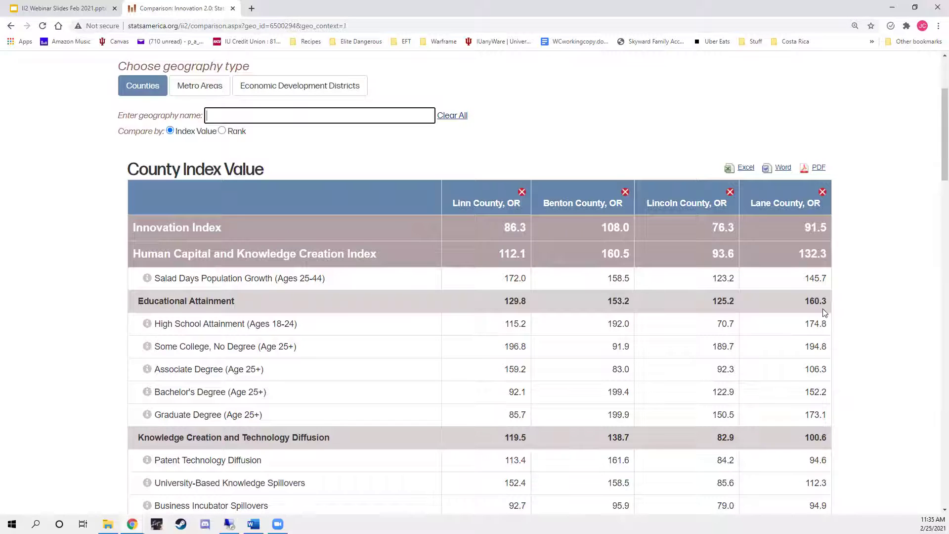
scroll(741, 272, "down", 1)
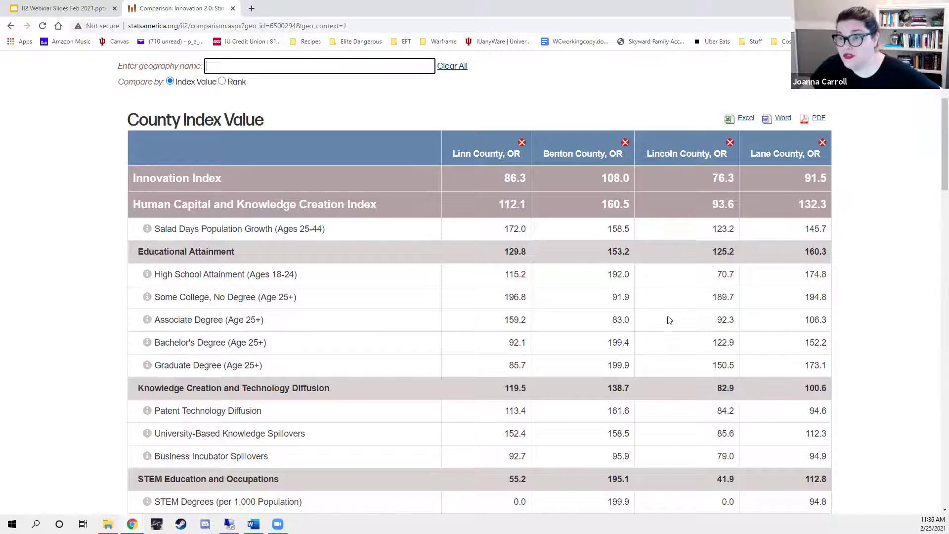
scroll(672, 329, "down", 4)
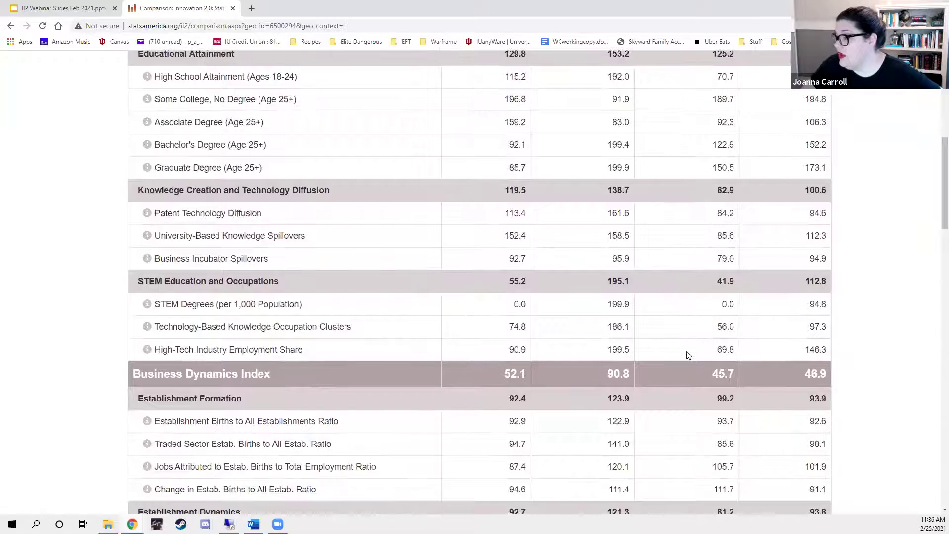
scroll(688, 355, "down", 5)
scroll(688, 355, "down", 2)
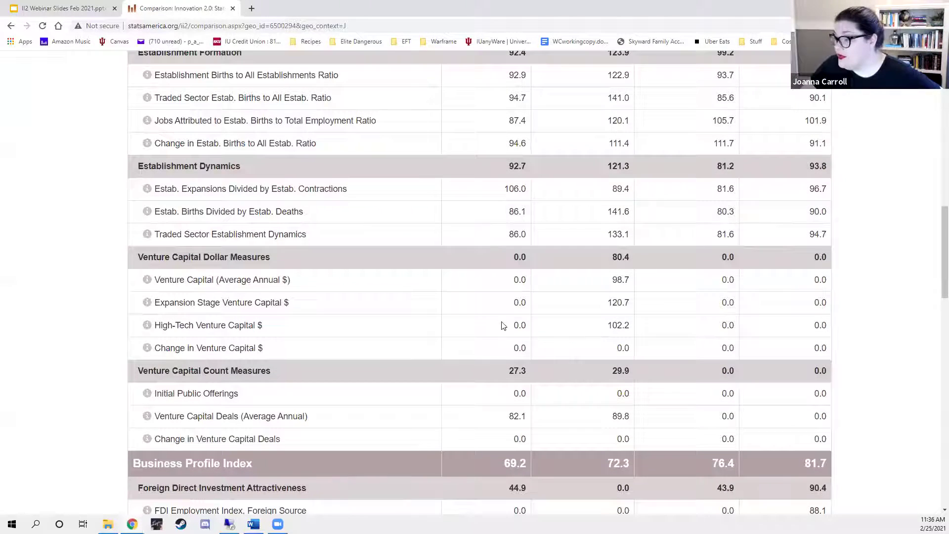
scroll(564, 314, "down", 1)
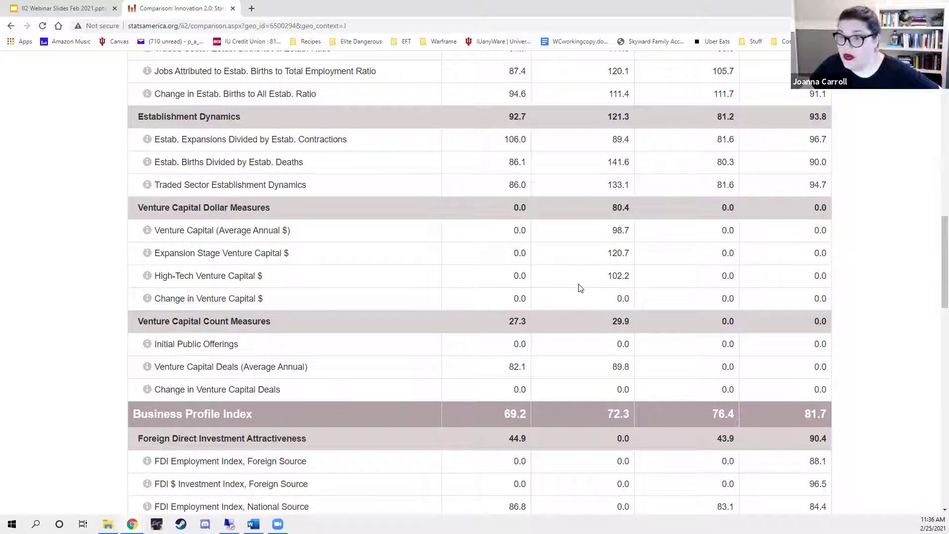
scroll(581, 283, "up", 16)
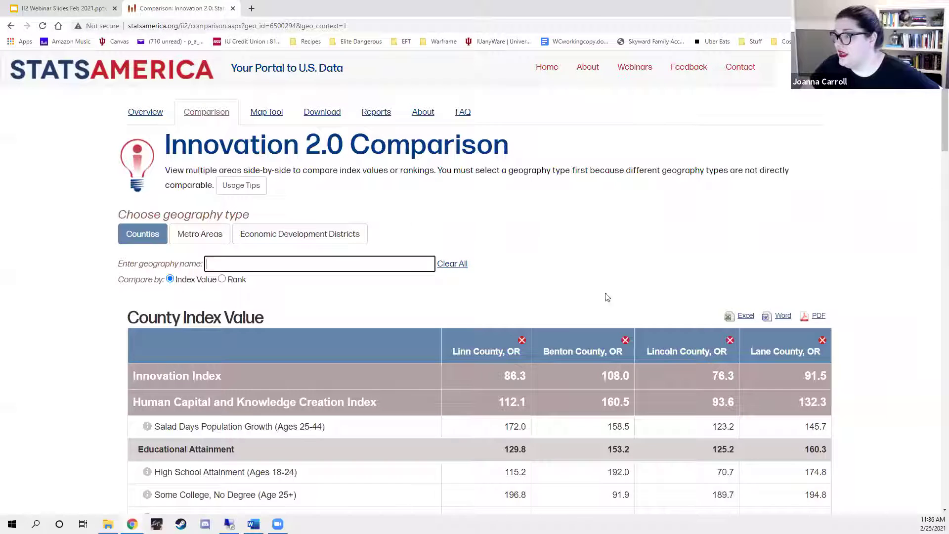
- Remove Linn County, OR from the comparison and return to the Innovation 2.0 Overview page
left_click(522, 340)
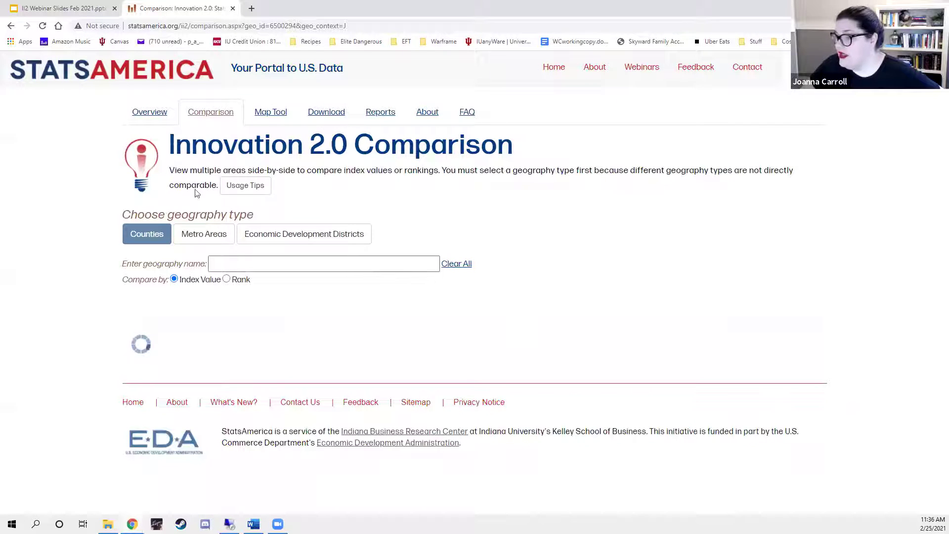
left_click(141, 112)
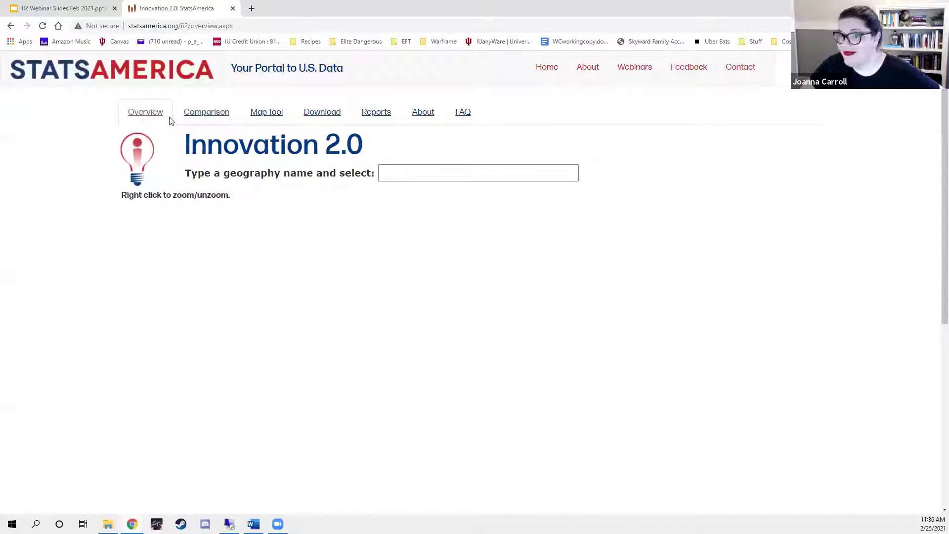